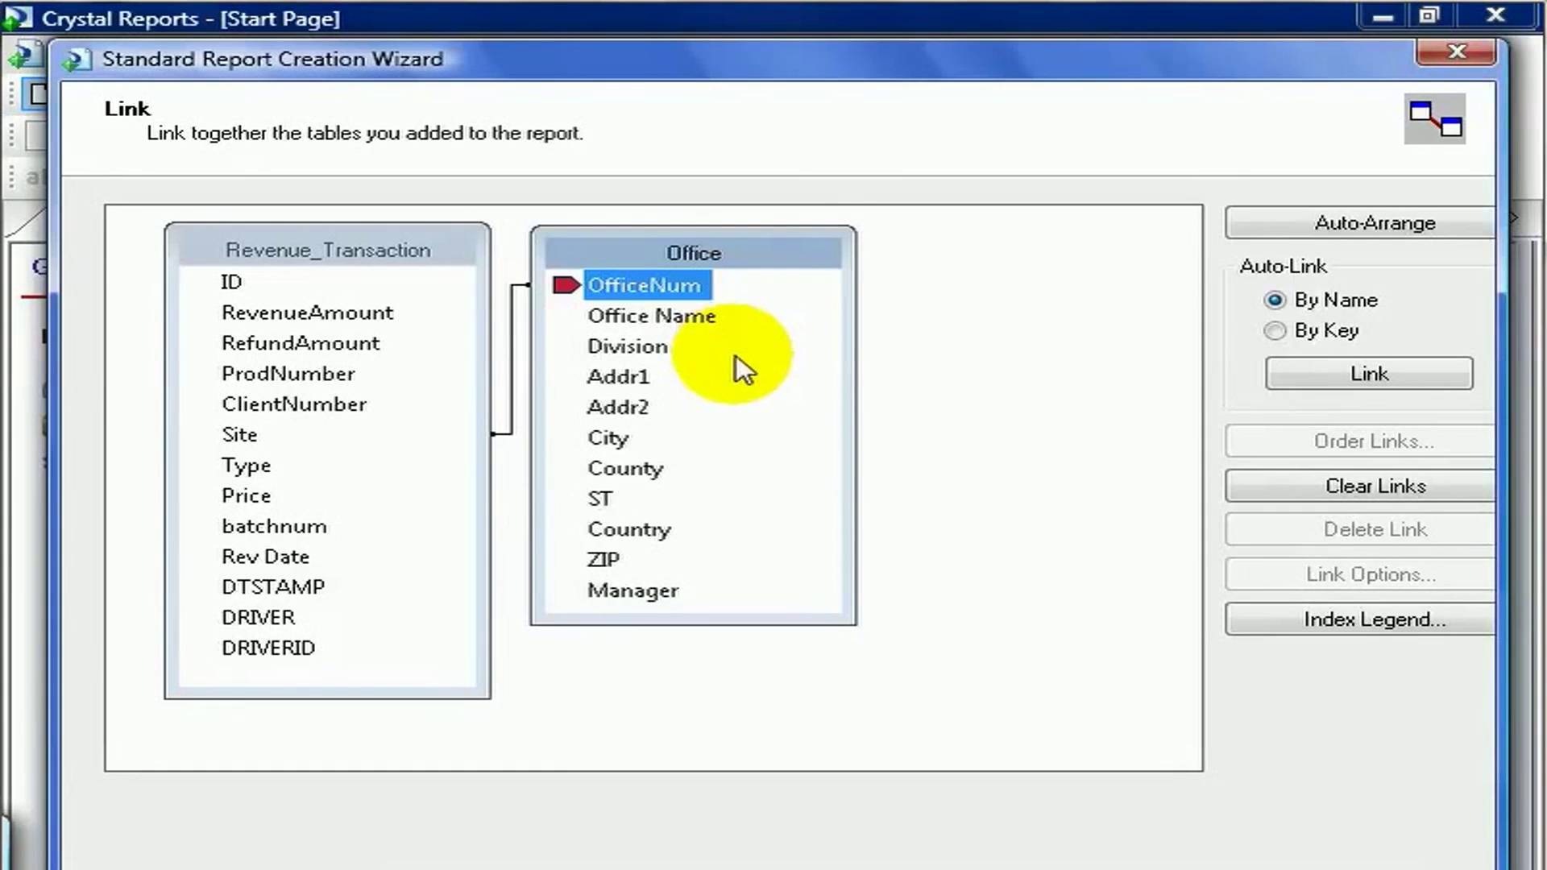
Step: Keep the existing Revenue_Transaction–Office link and continue to the Fields step
{"action": "left_click", "coordinate": [932, 866]}
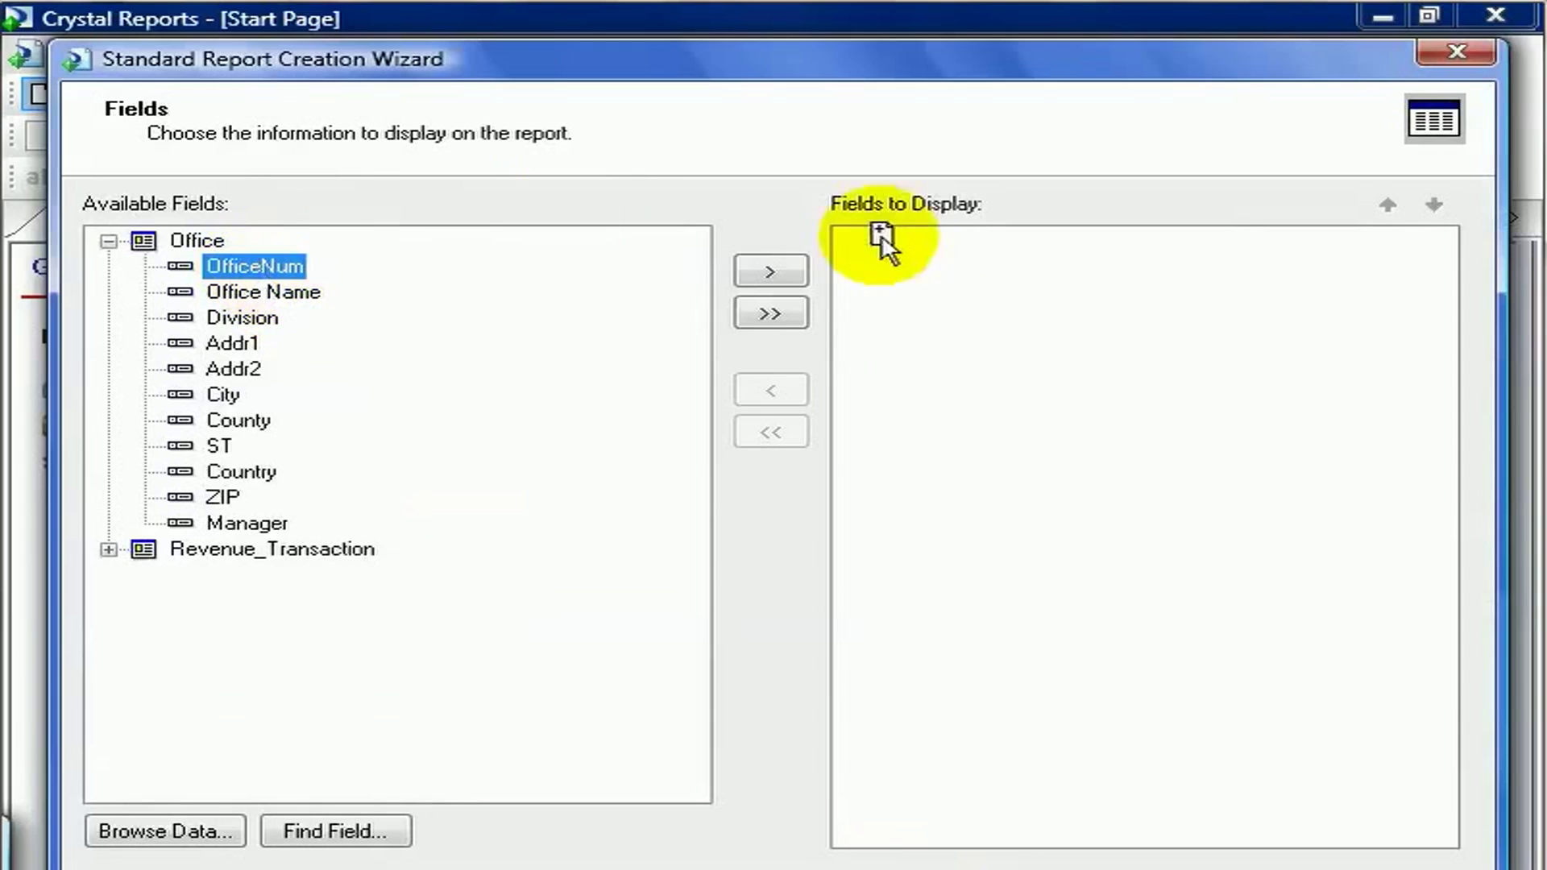
Step: Display OfficeNum, Office Name, Division, ID, RevenueAmount, Site and Rev Date on the report
{"action": "left_click_drag", "start_coordinate": [257, 271], "coordinate": [907, 254]}
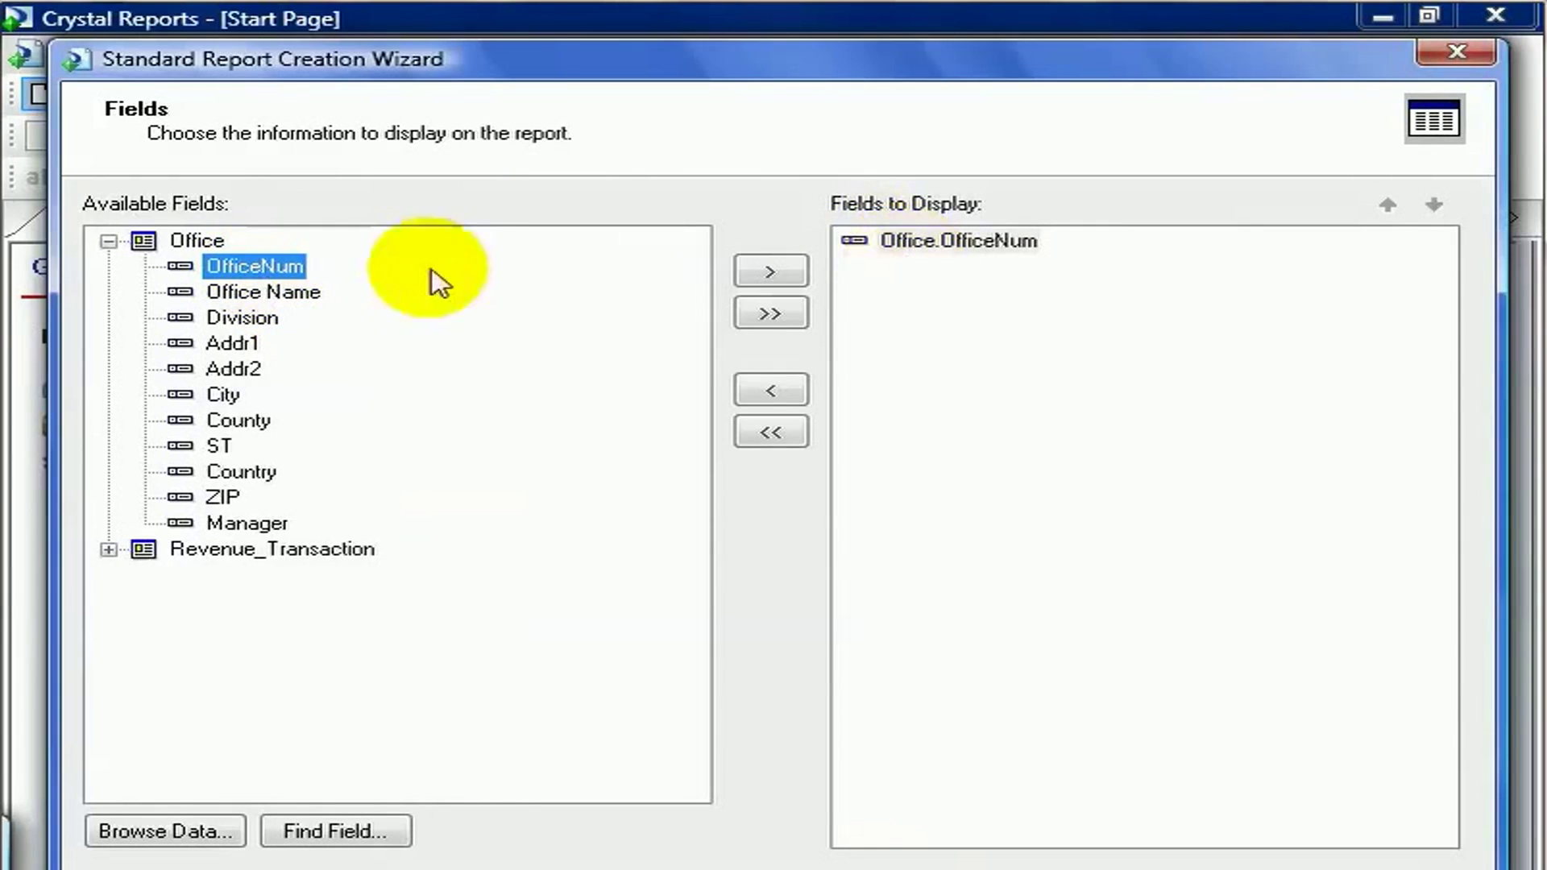
{"action": "double_click", "coordinate": [280, 295]}
{"action": "double_click", "coordinate": [267, 317]}
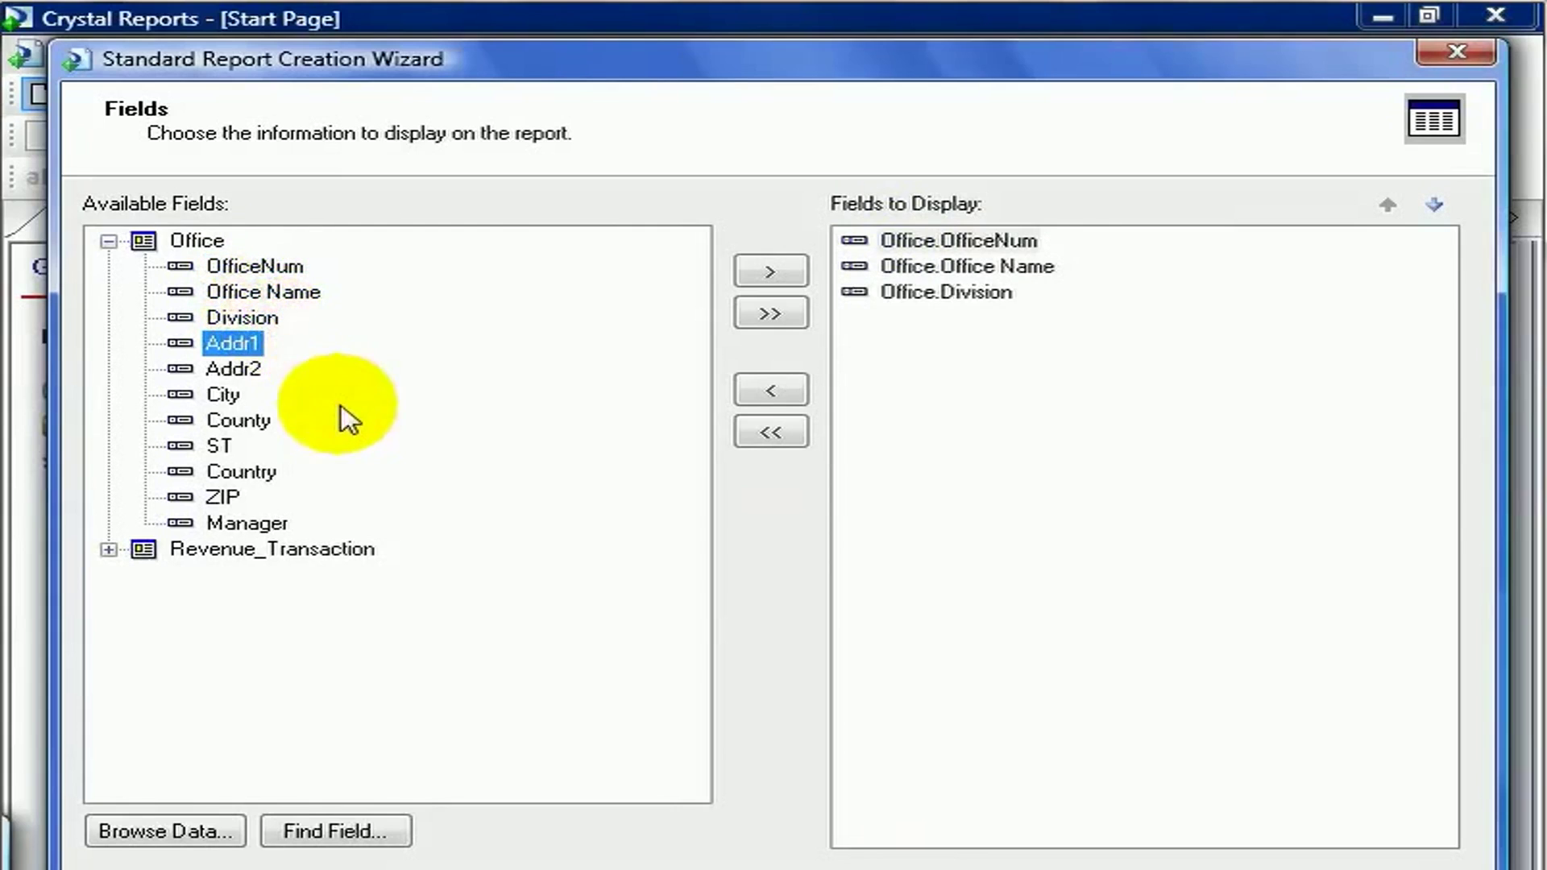
{"action": "left_click", "coordinate": [108, 550]}
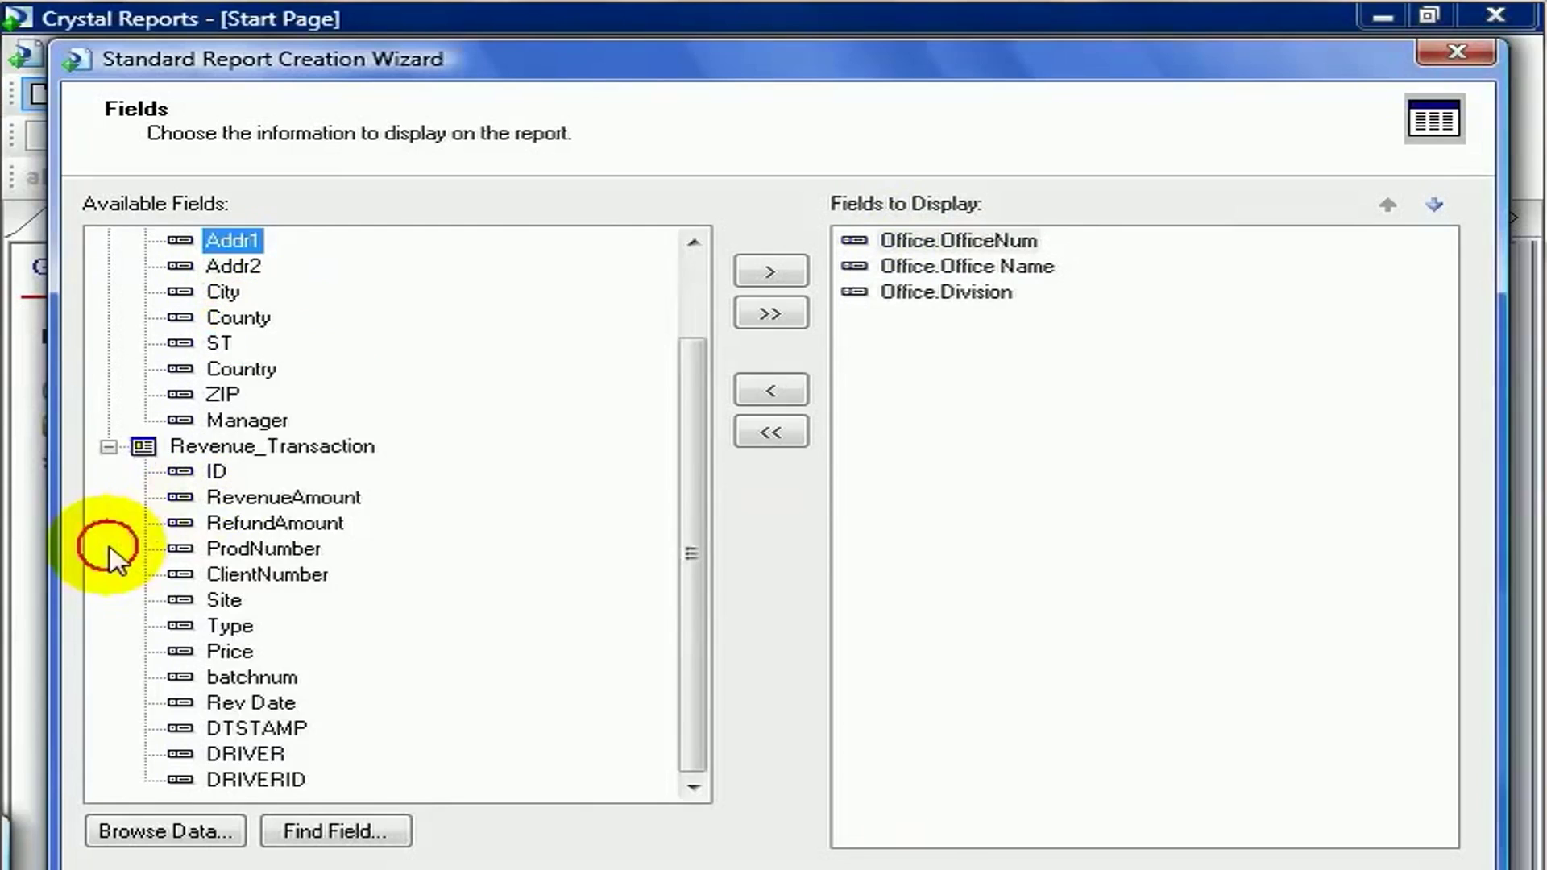
{"action": "double_click", "coordinate": [216, 472]}
{"action": "double_click", "coordinate": [244, 497]}
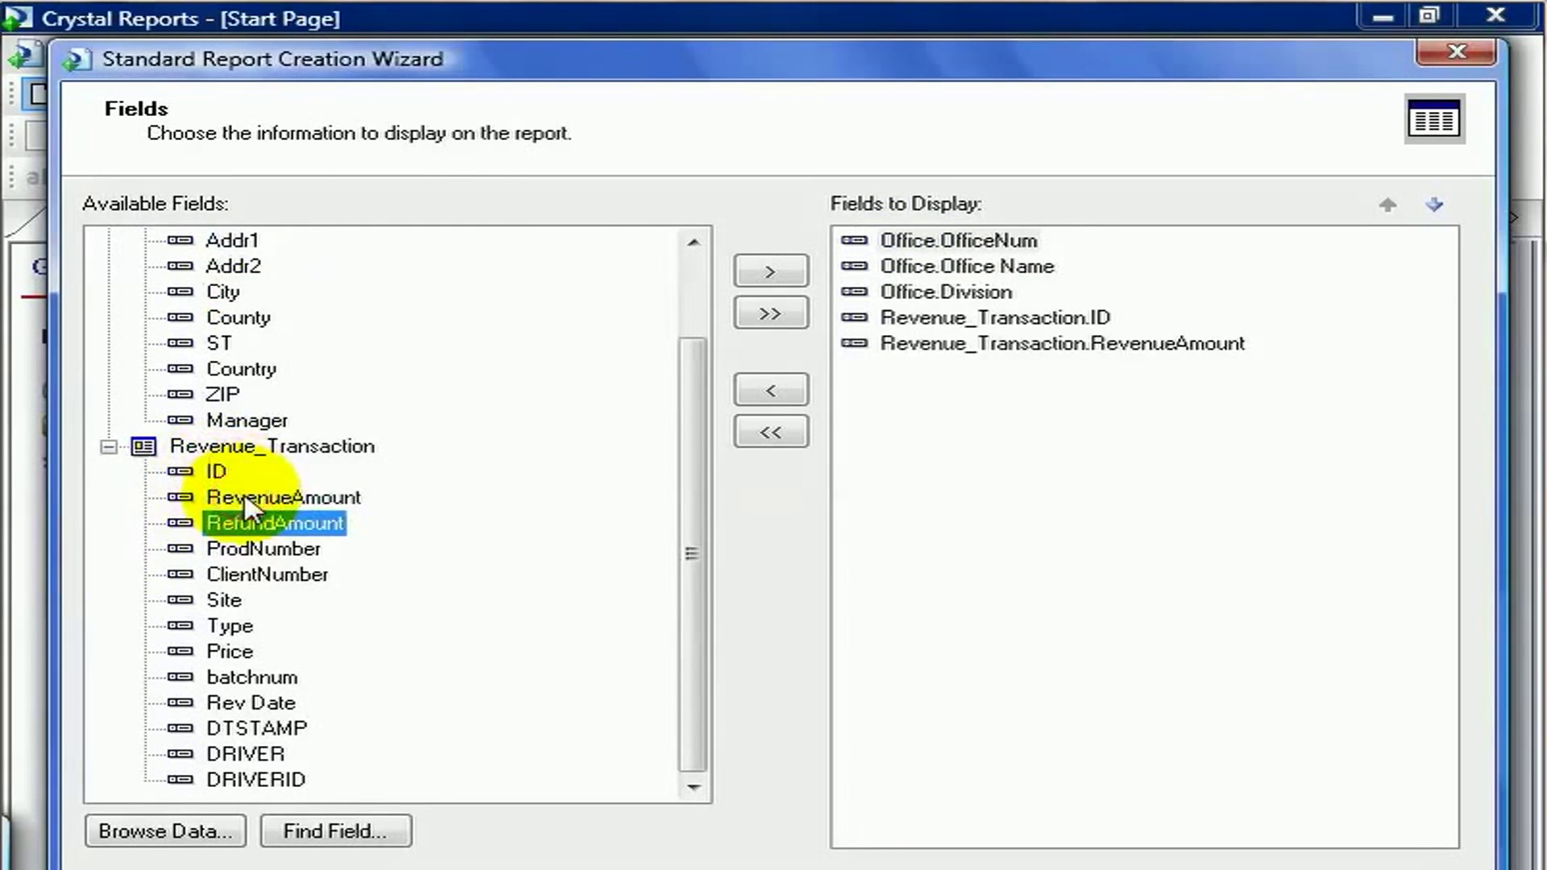
{"action": "double_click", "coordinate": [227, 600]}
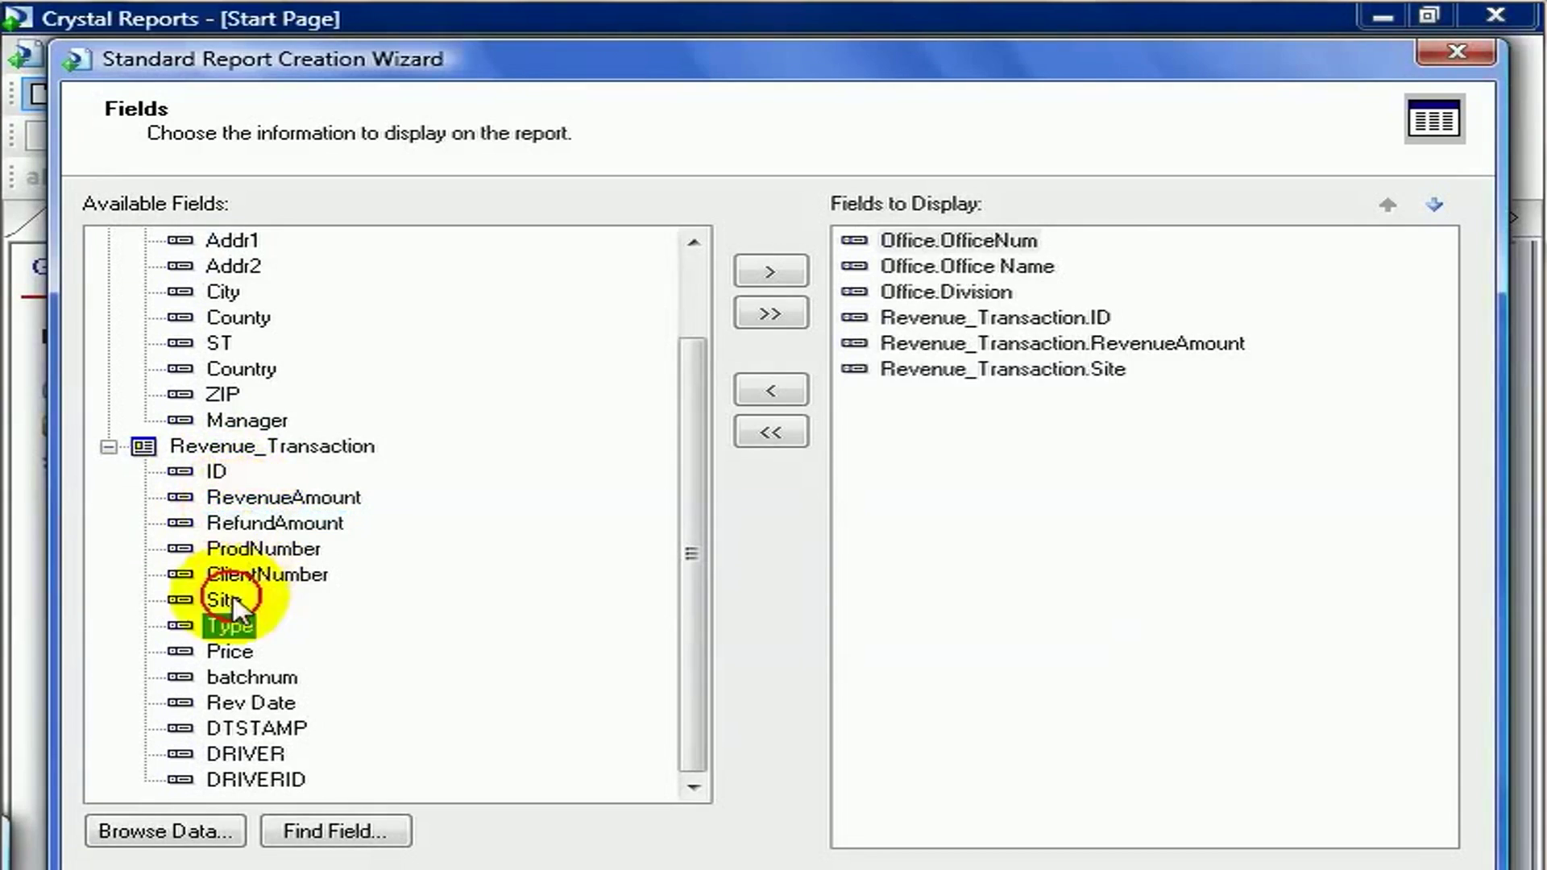
{"action": "double_click", "coordinate": [259, 703]}
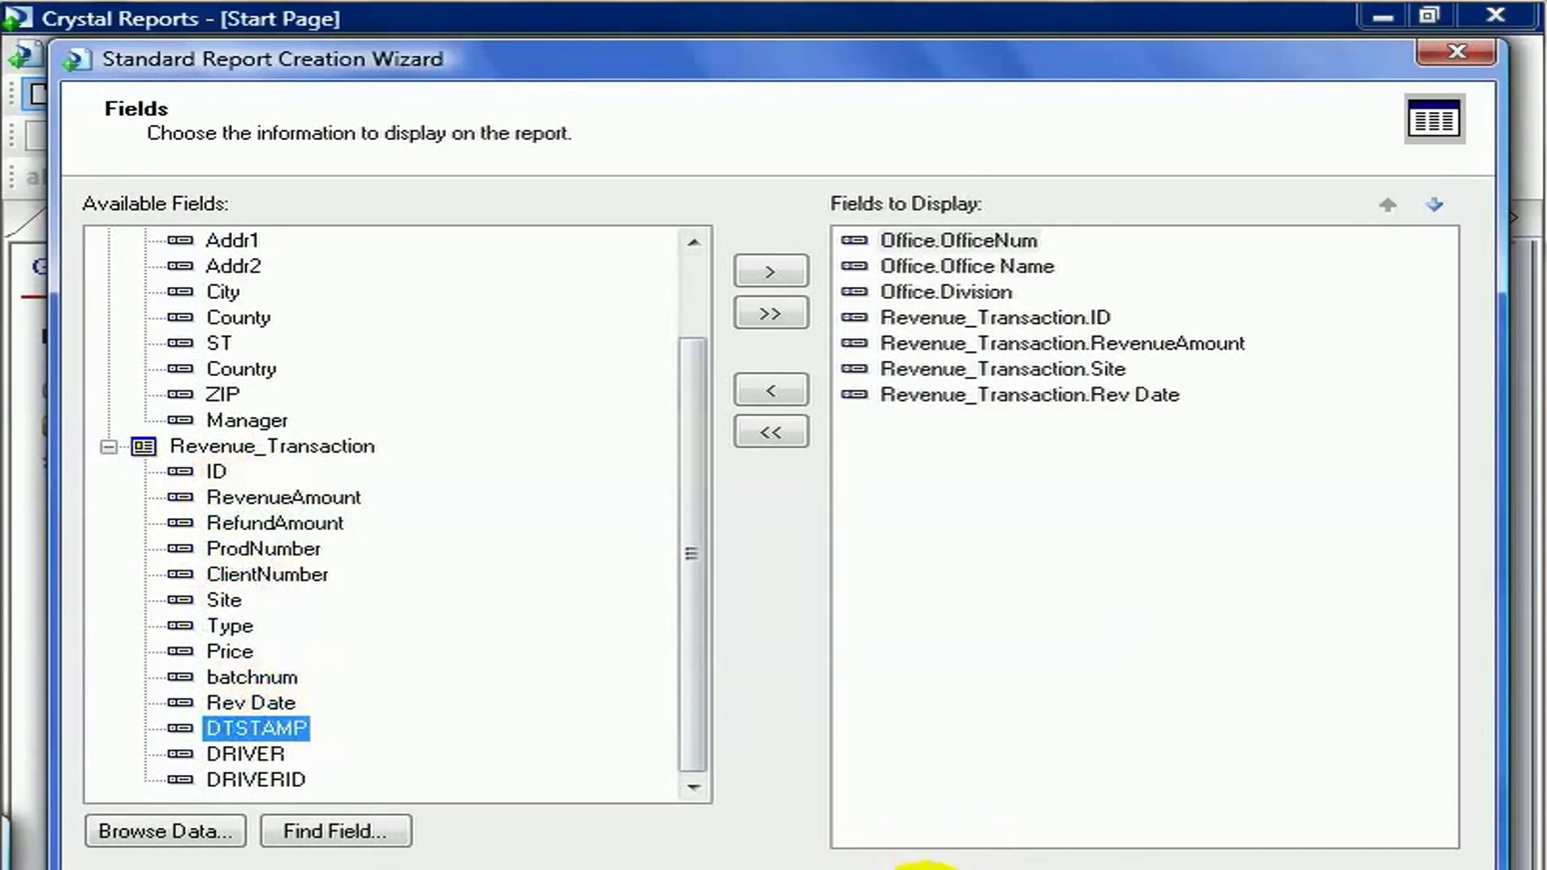
{"action": "left_click", "coordinate": [922, 867]}
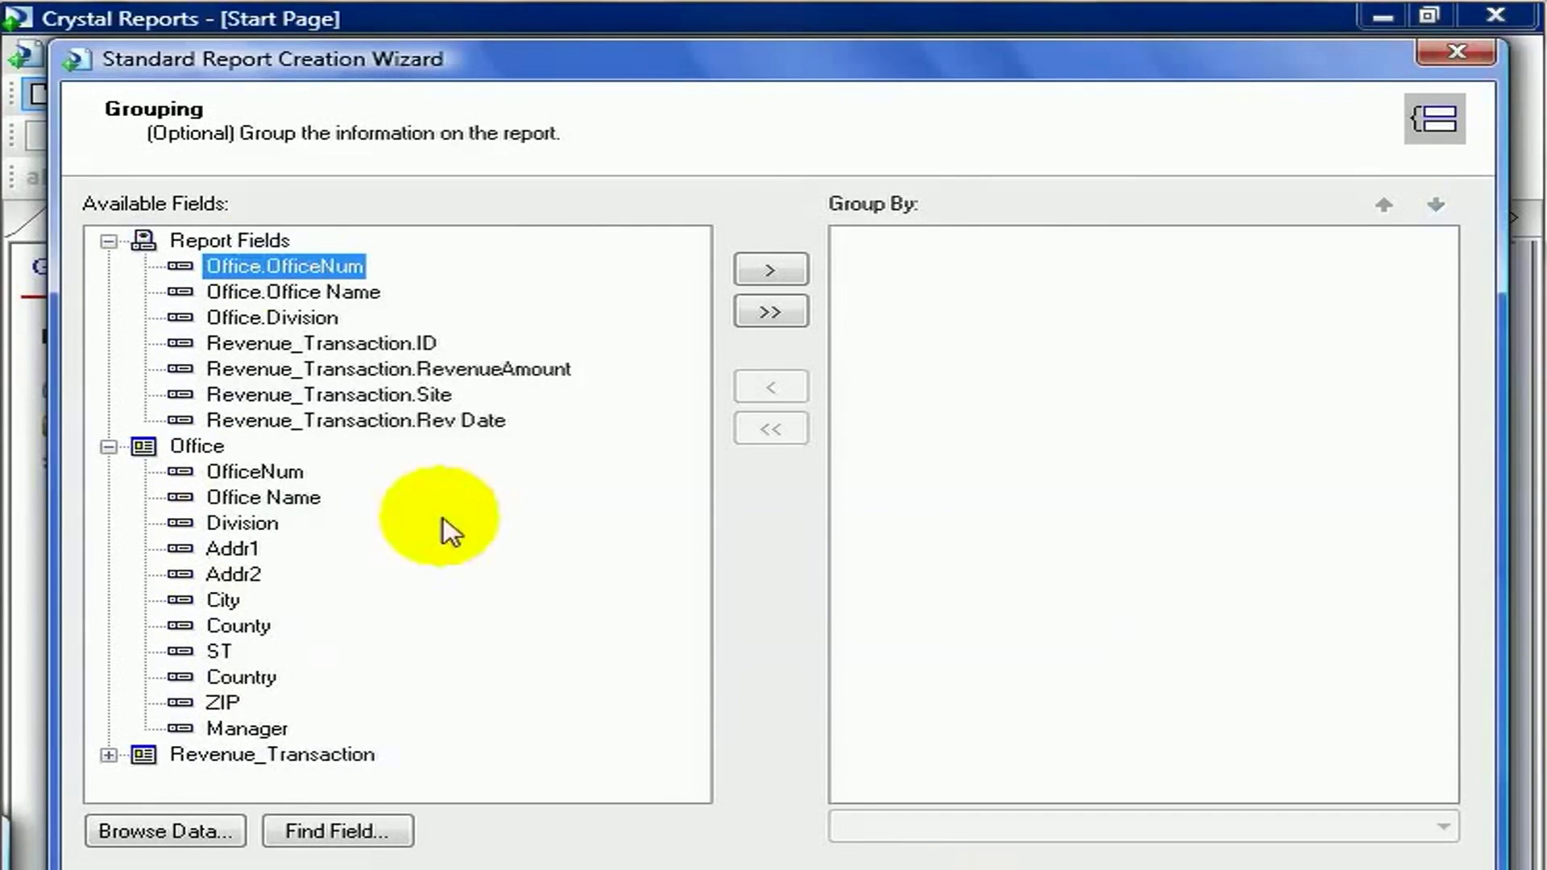
Step: Group by Office.Division, then by Office.Office Name within each division
{"action": "left_click", "coordinate": [294, 318]}
{"action": "double_click", "coordinate": [294, 318]}
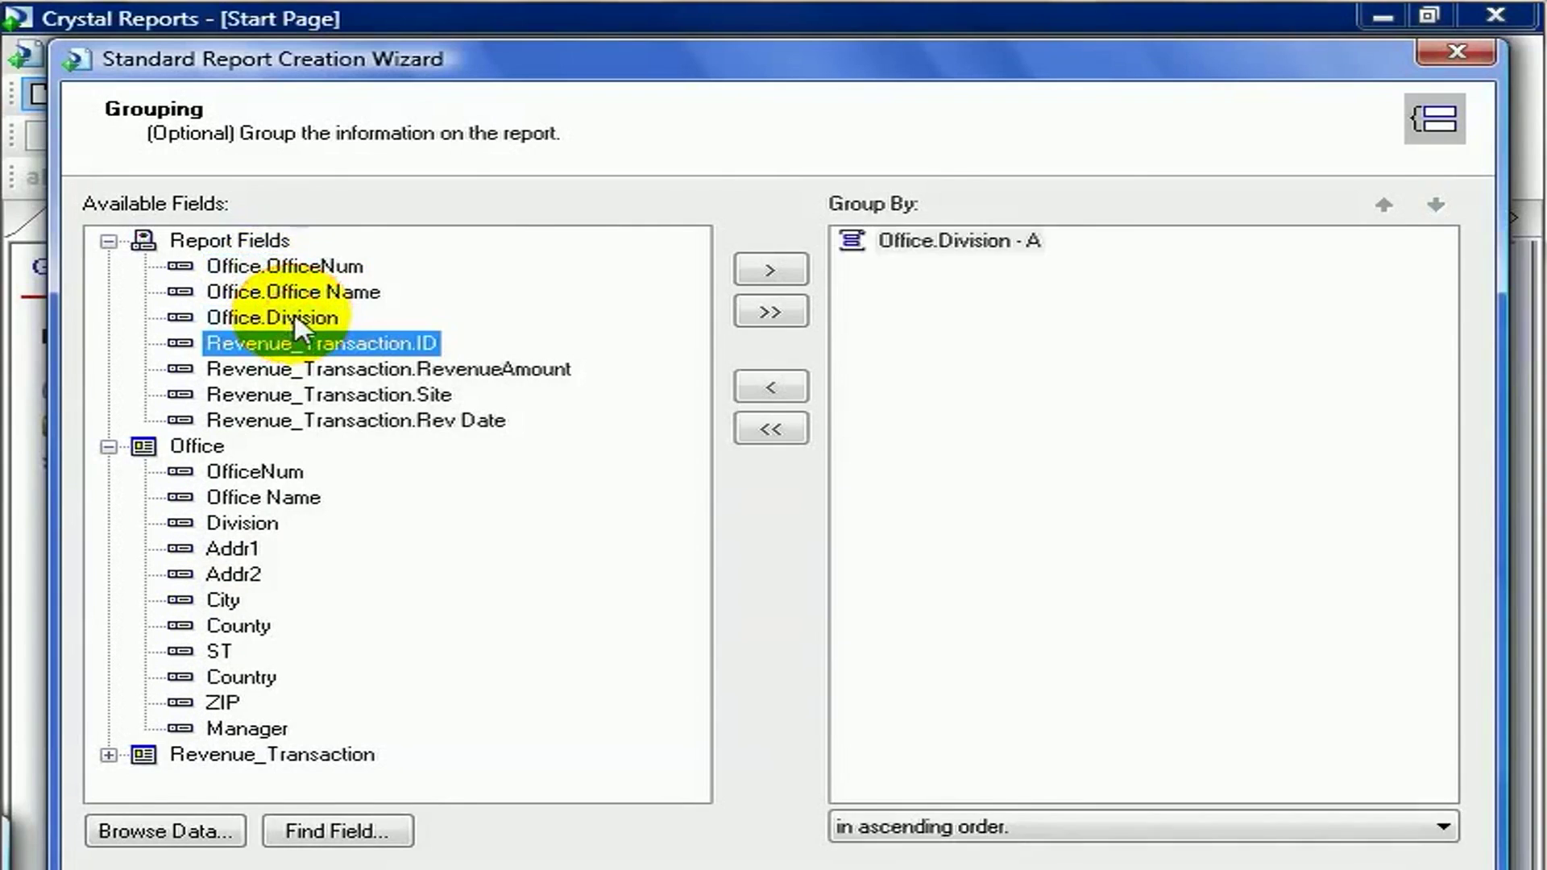
{"action": "double_click", "coordinate": [314, 291]}
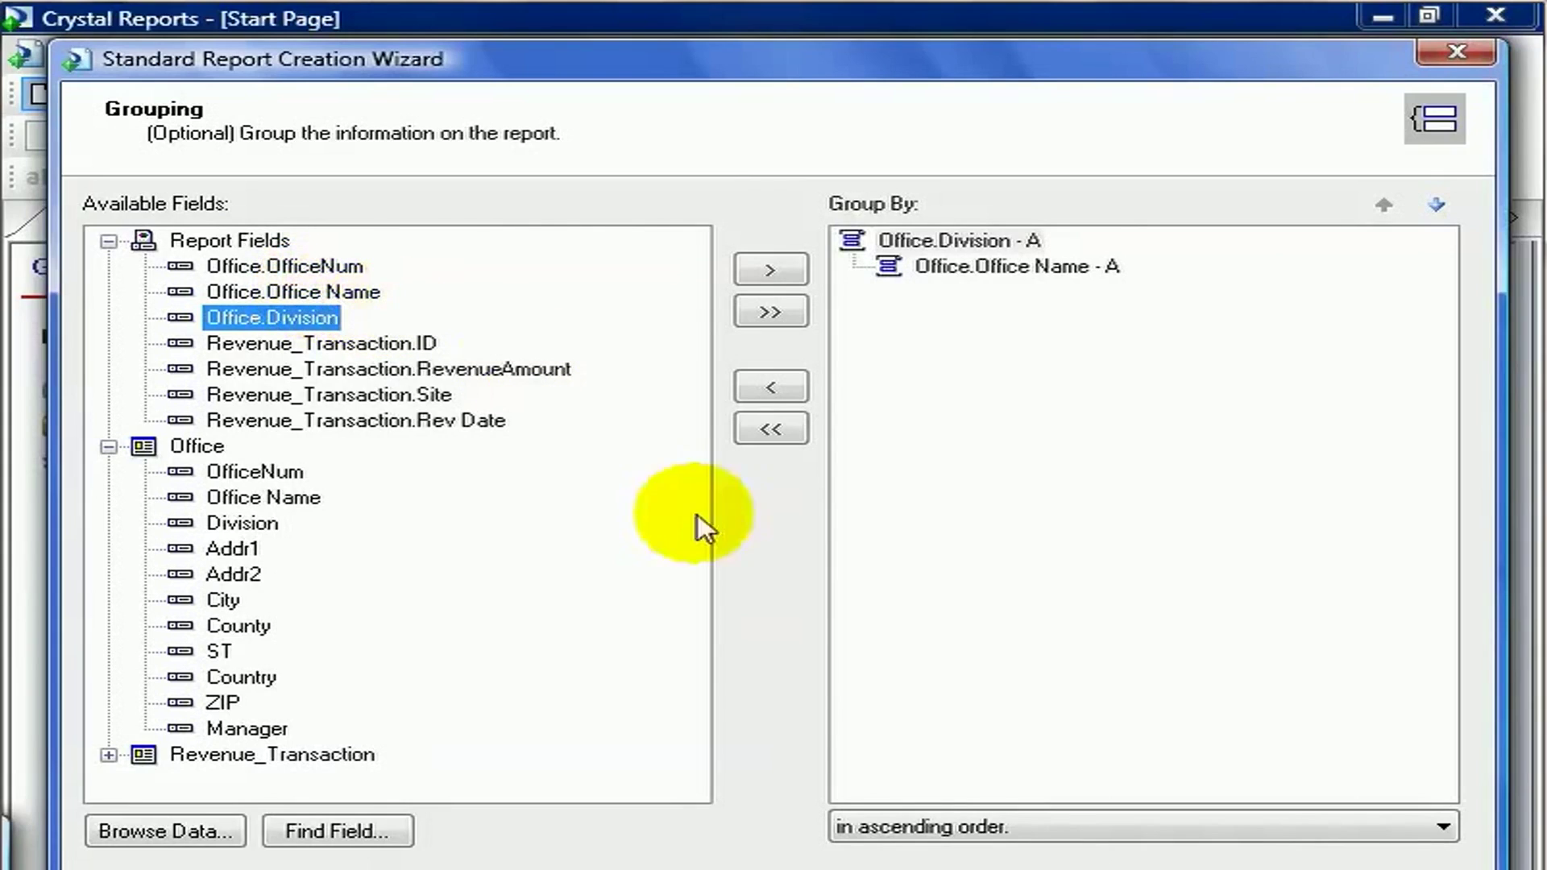
{"action": "left_click", "coordinate": [944, 867]}
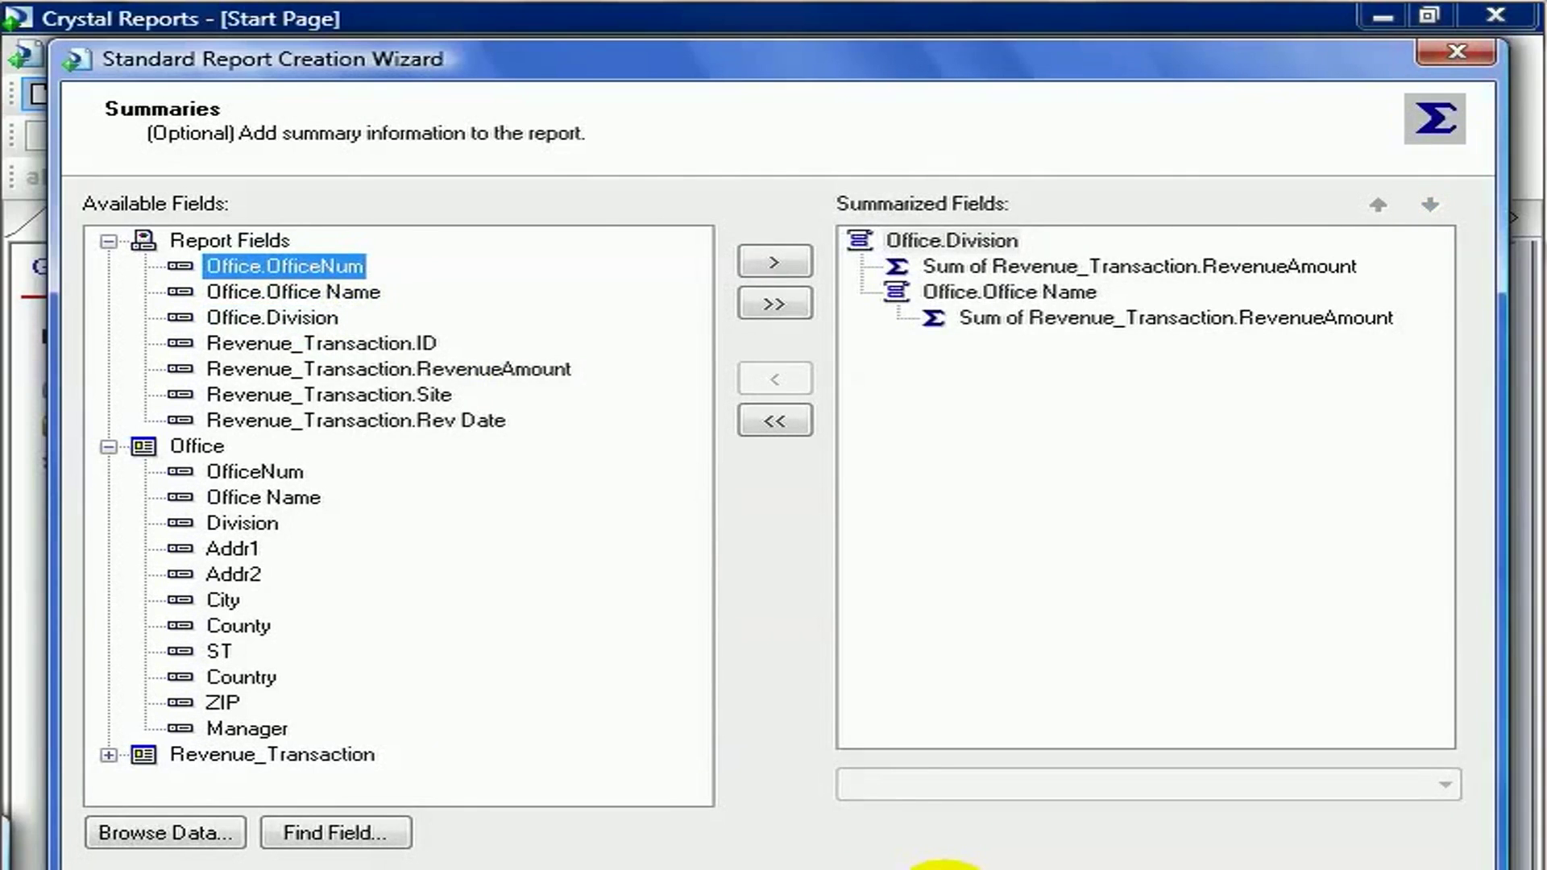
Step: Accept the default RevenueAmount sums and skip group sorting and charting
{"action": "left_click", "coordinate": [944, 867]}
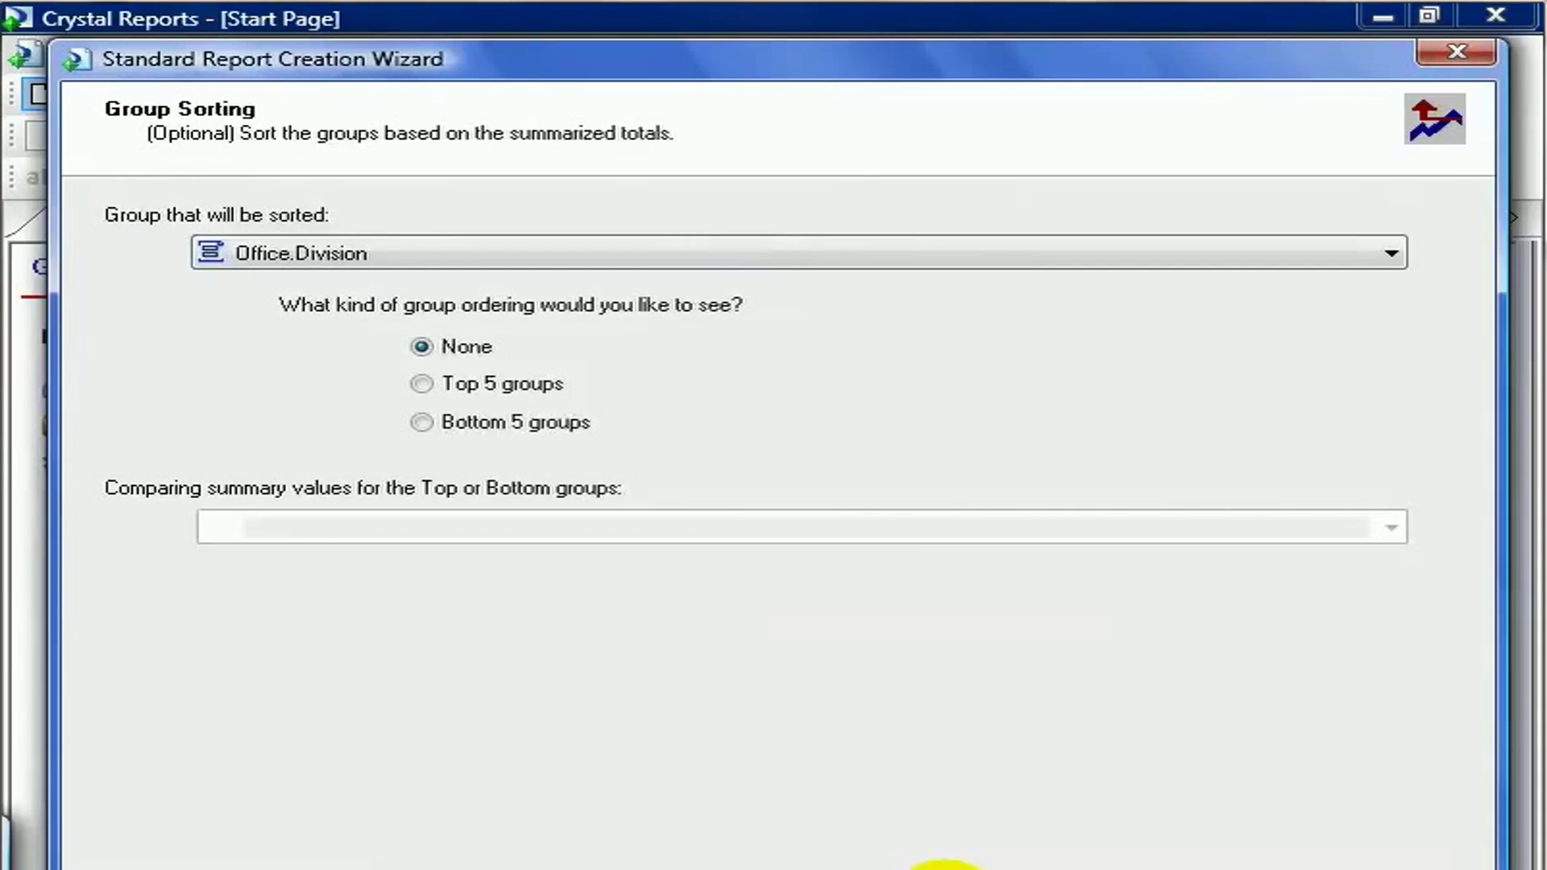
{"action": "left_click", "coordinate": [944, 867]}
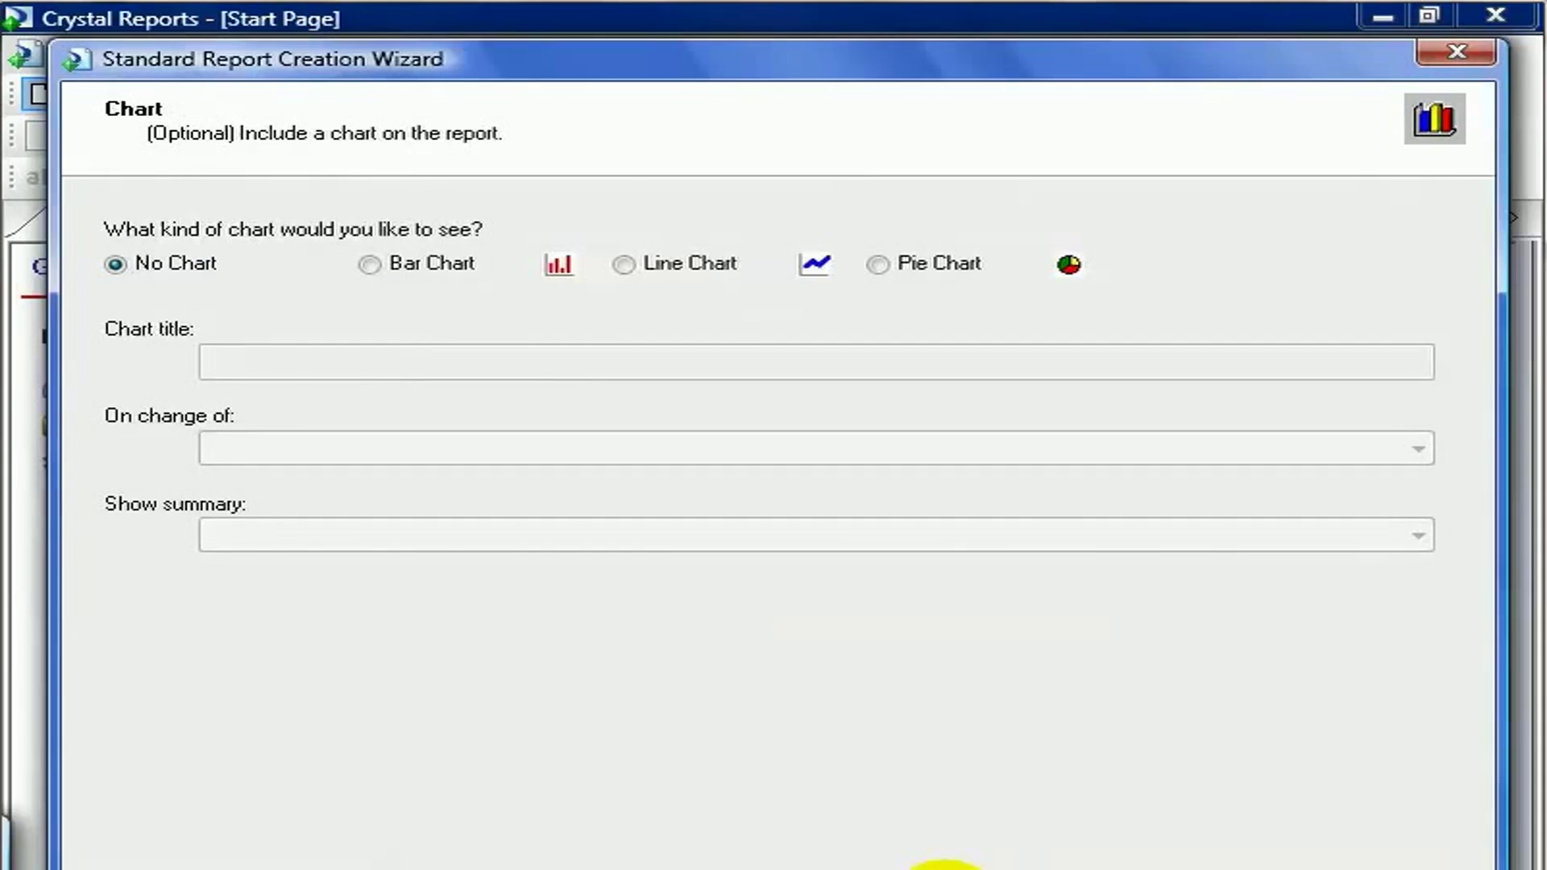
{"action": "left_click", "coordinate": [944, 867]}
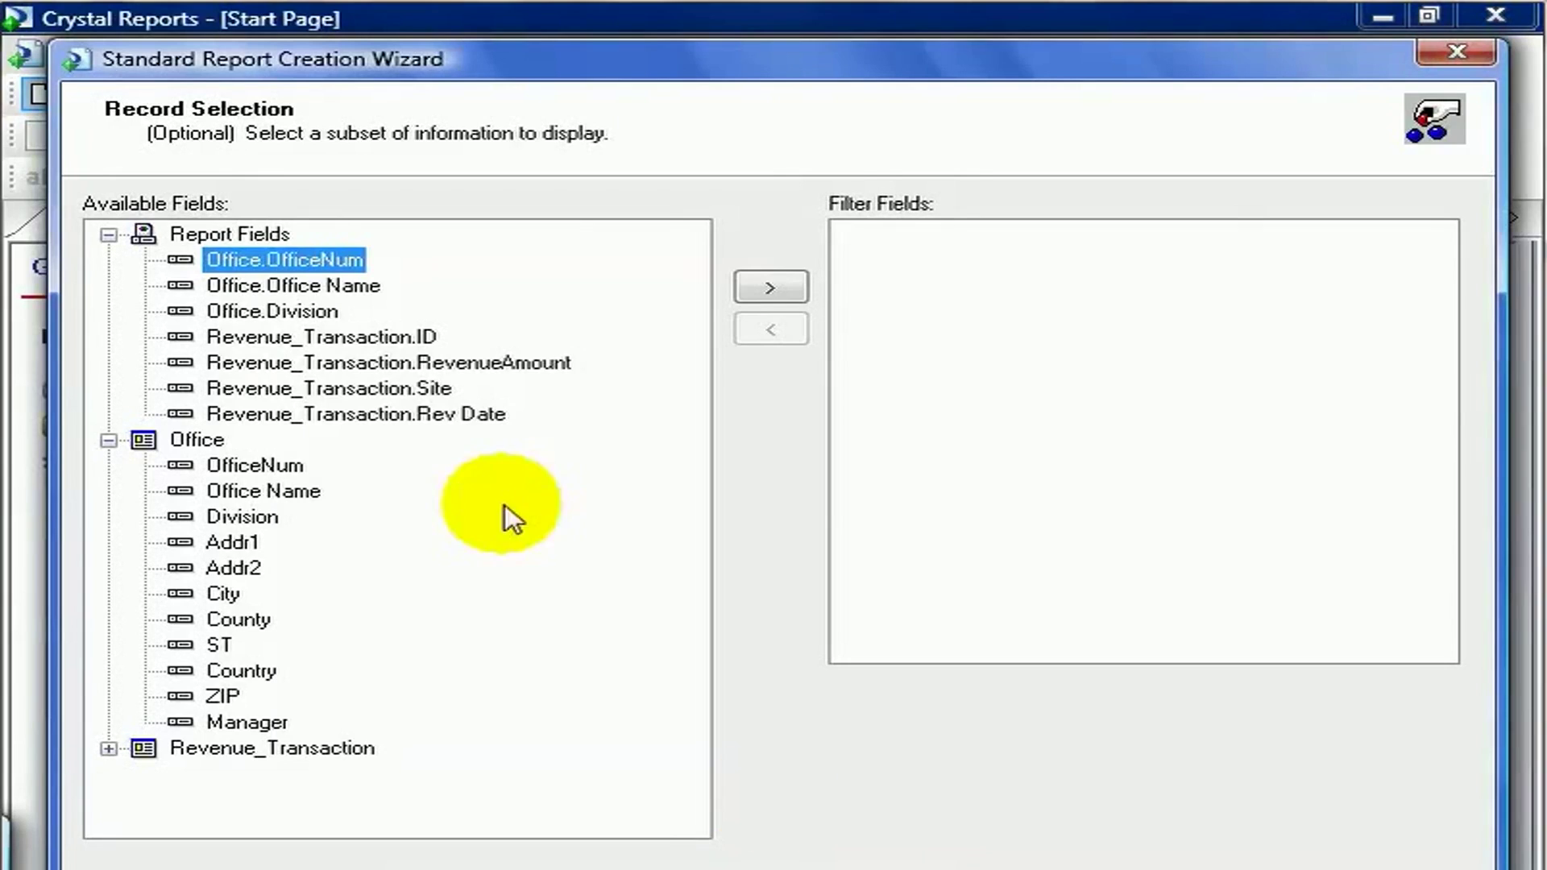
Step: Make Office.Division a filter field with the 'is one of' condition
{"action": "left_click", "coordinate": [301, 314]}
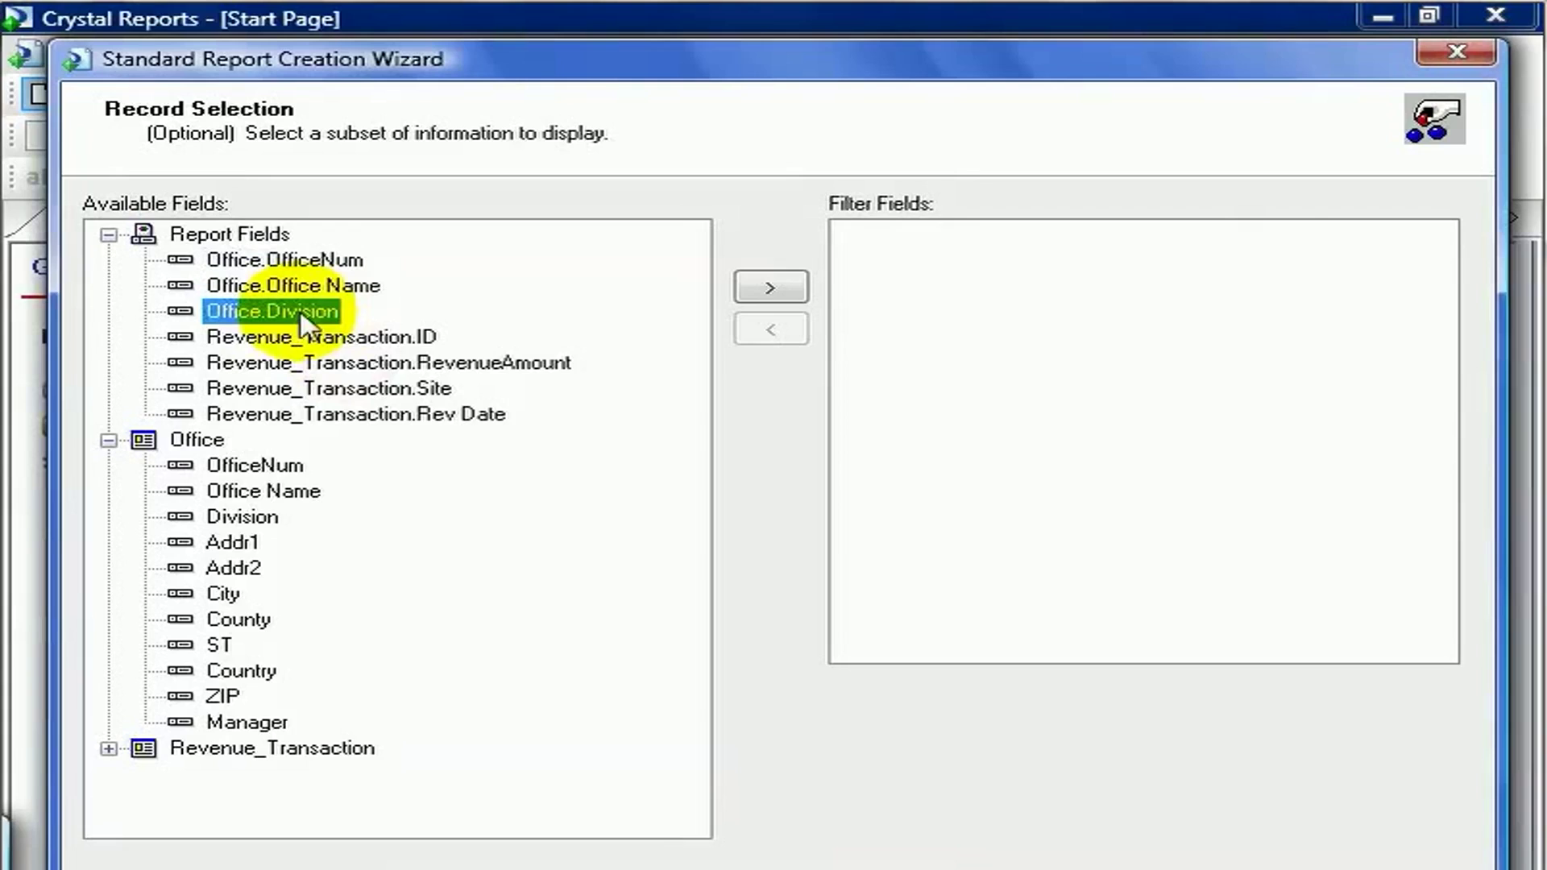
{"action": "left_click_drag", "start_coordinate": [300, 322], "coordinate": [944, 286]}
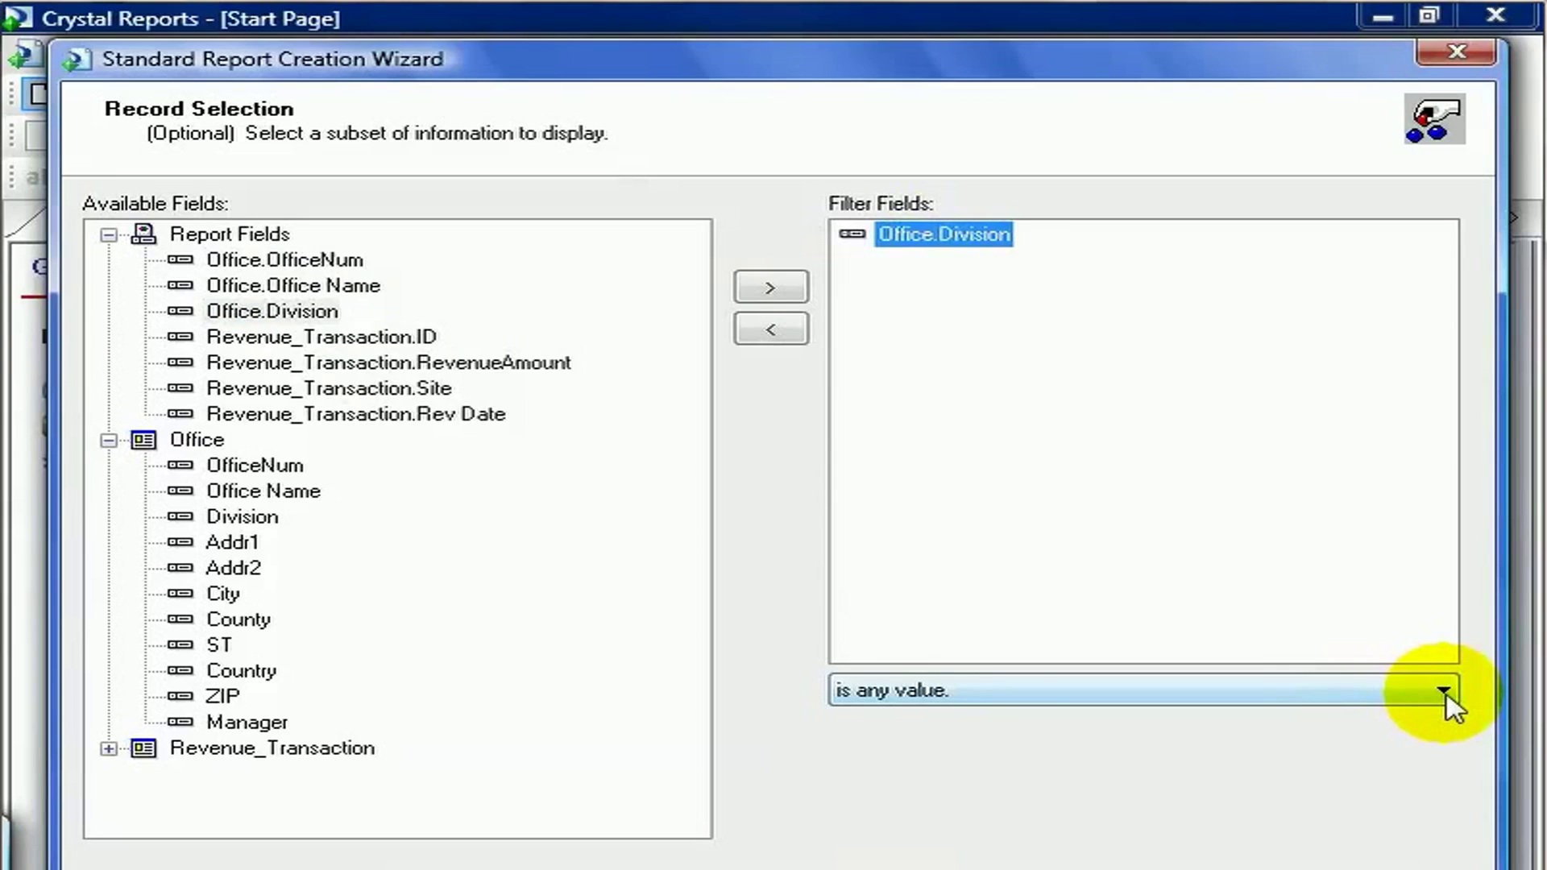
{"action": "left_click", "coordinate": [1442, 691]}
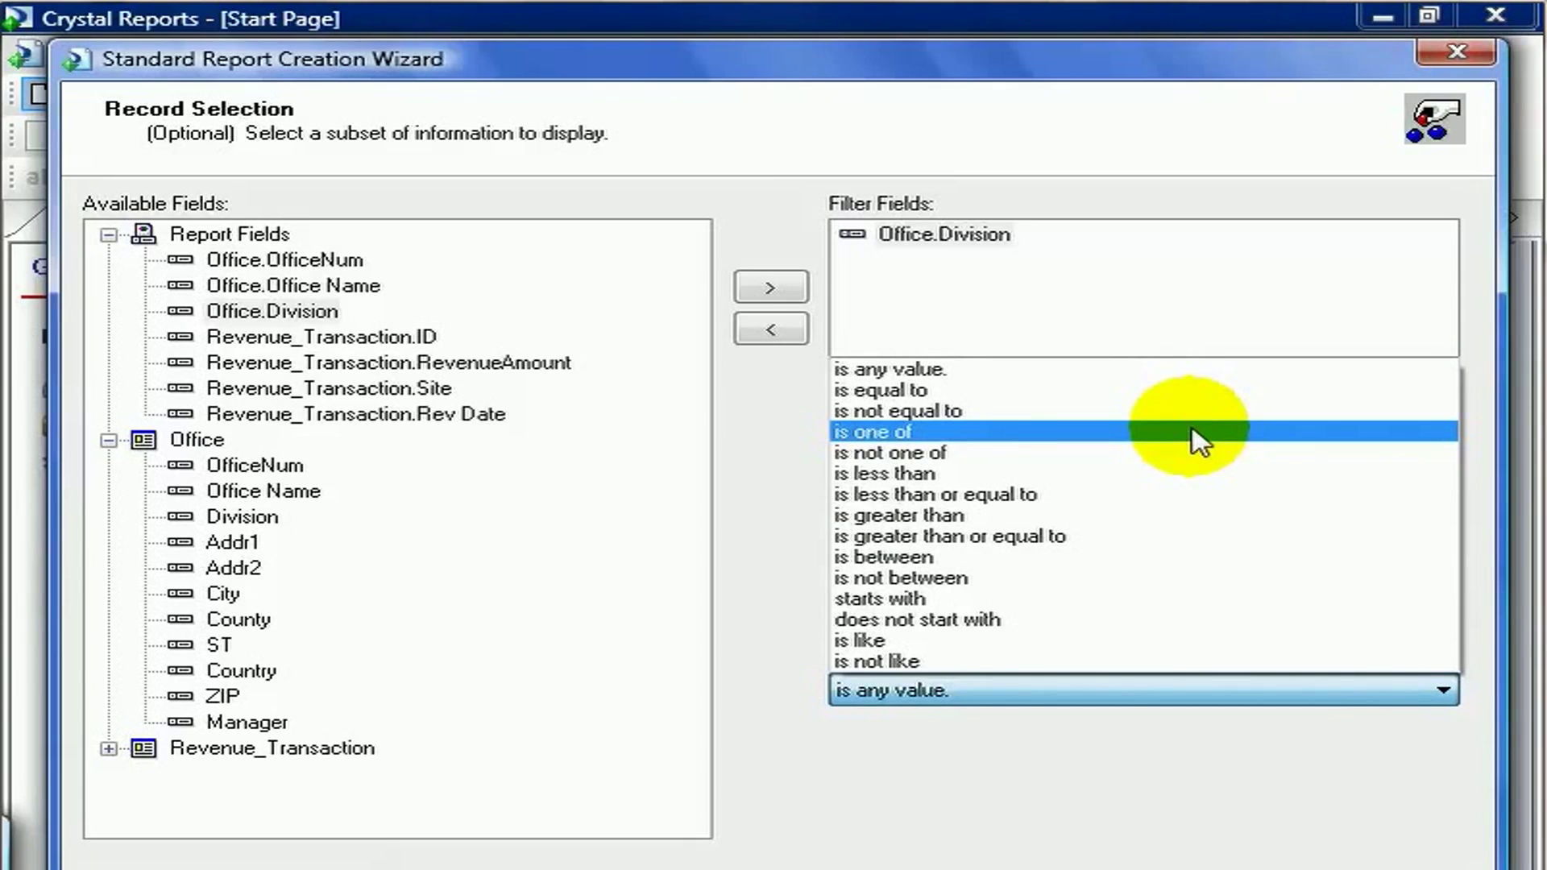
{"action": "left_click", "coordinate": [1198, 439]}
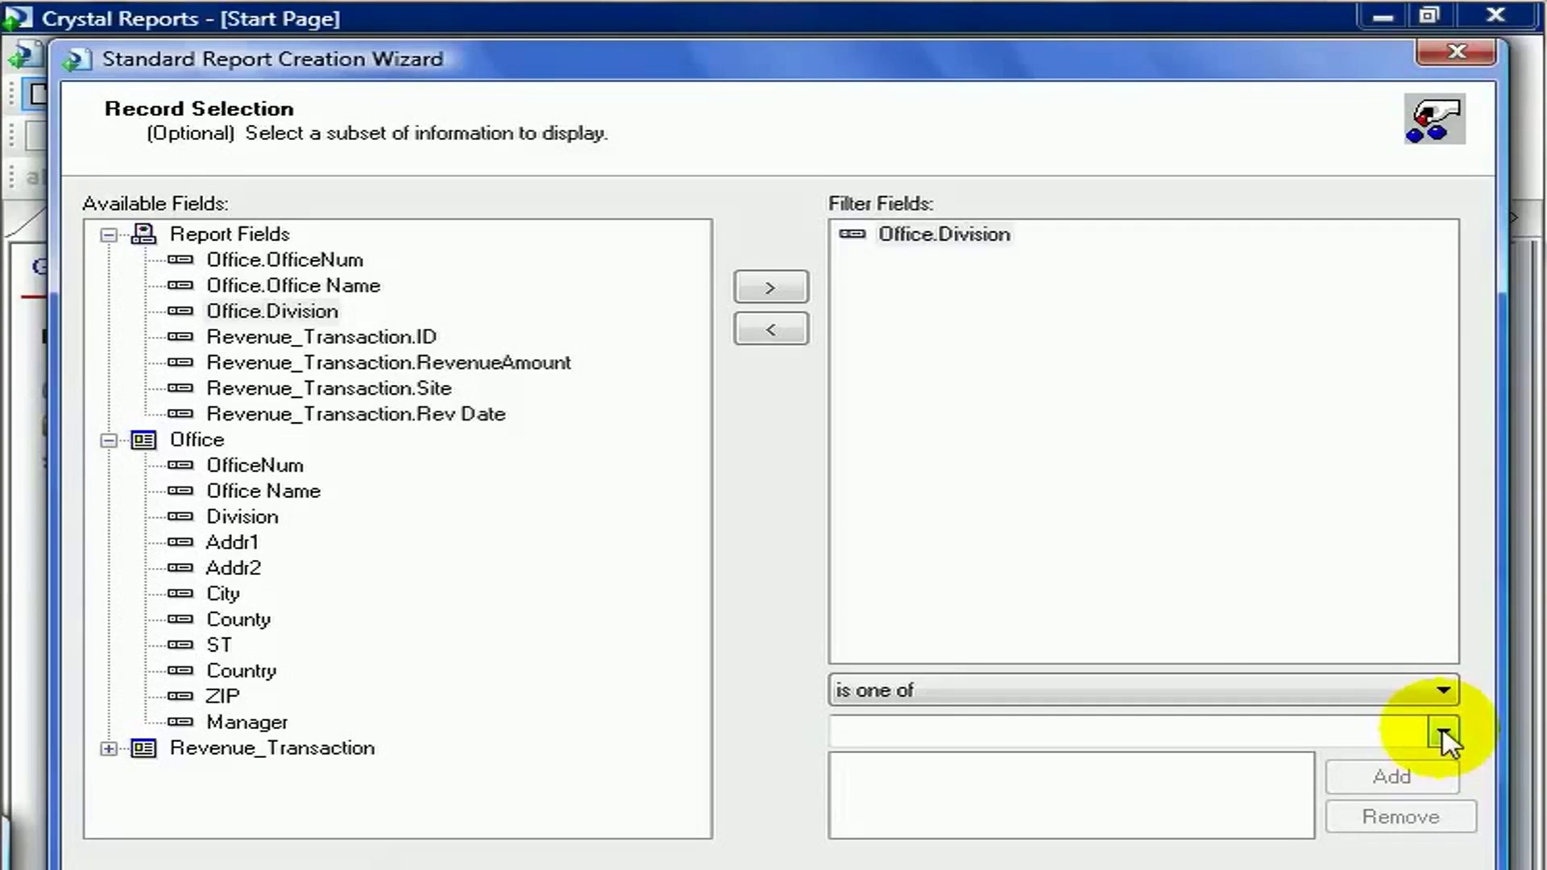
Step: Add East to the Division filter's accepted values
{"action": "left_click", "coordinate": [1443, 733]}
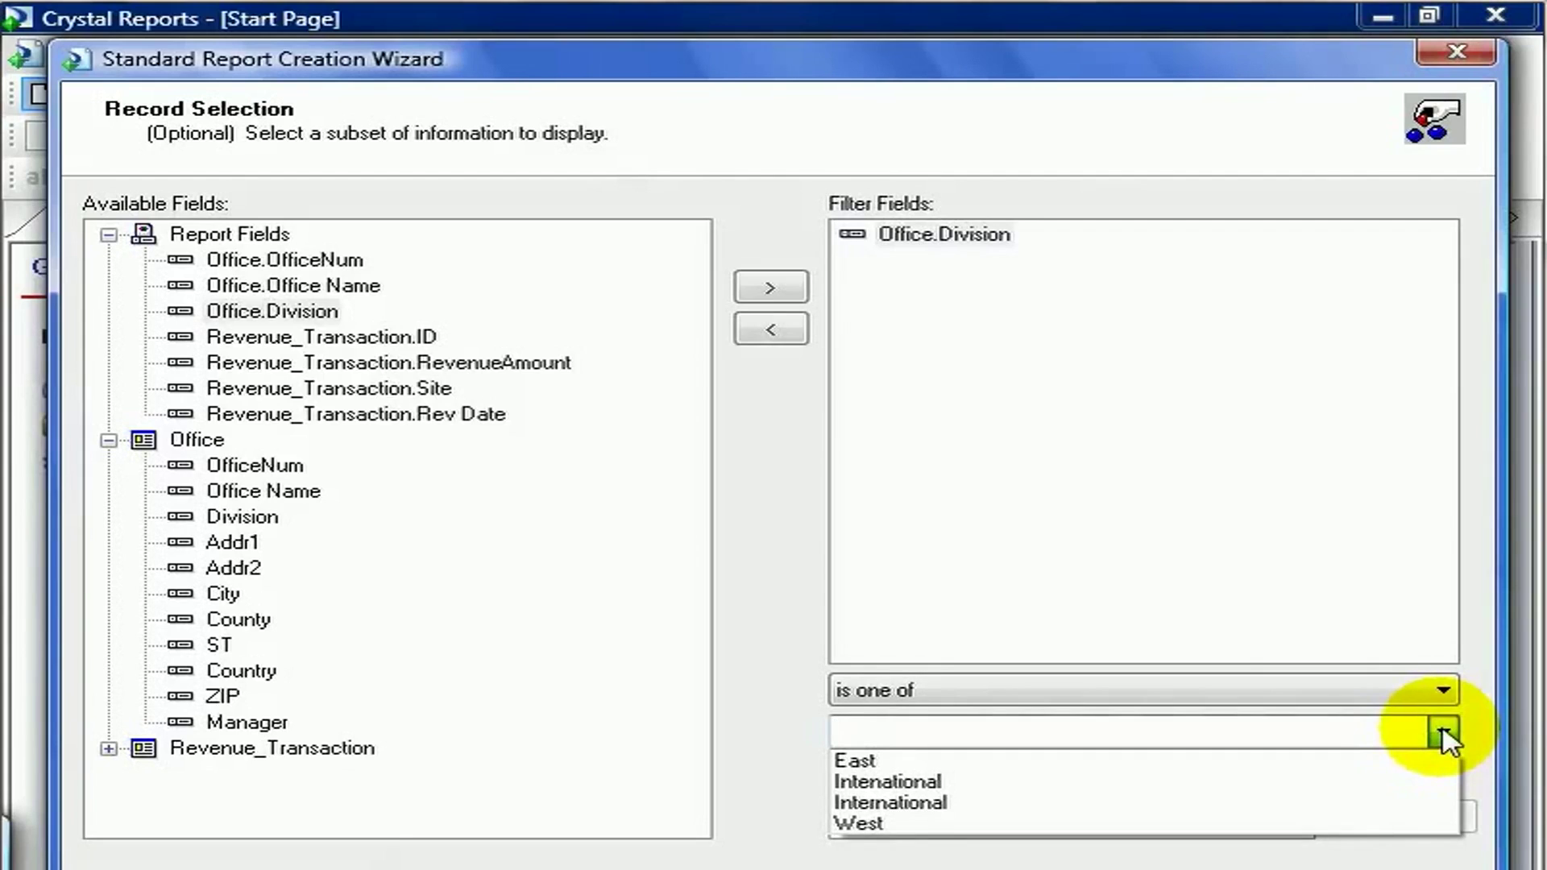
{"action": "left_click", "coordinate": [1443, 733]}
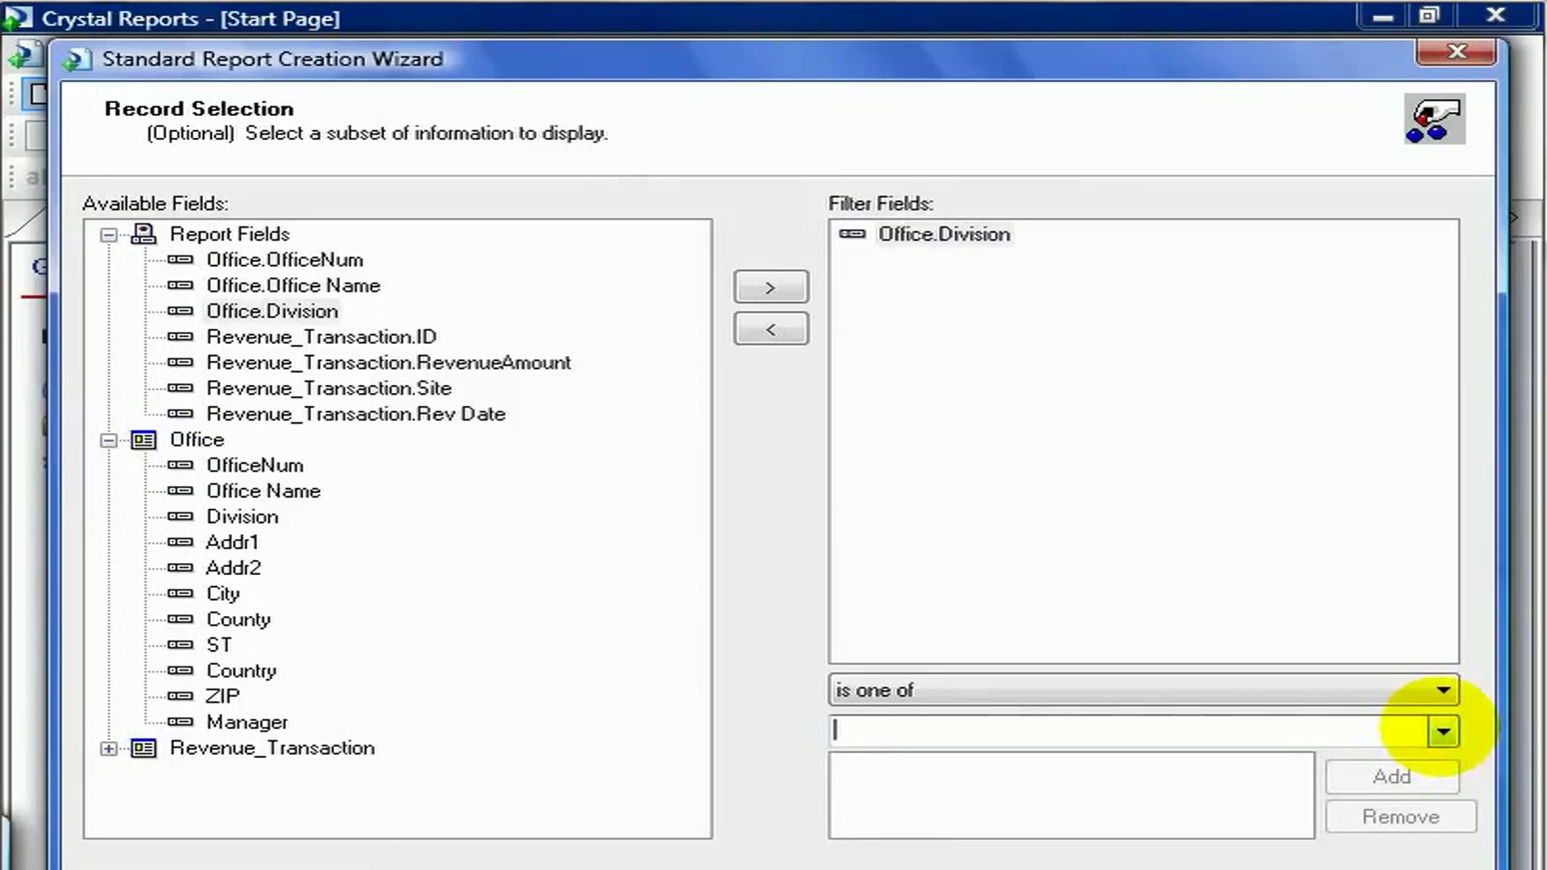
{"action": "type", "text": "East"}
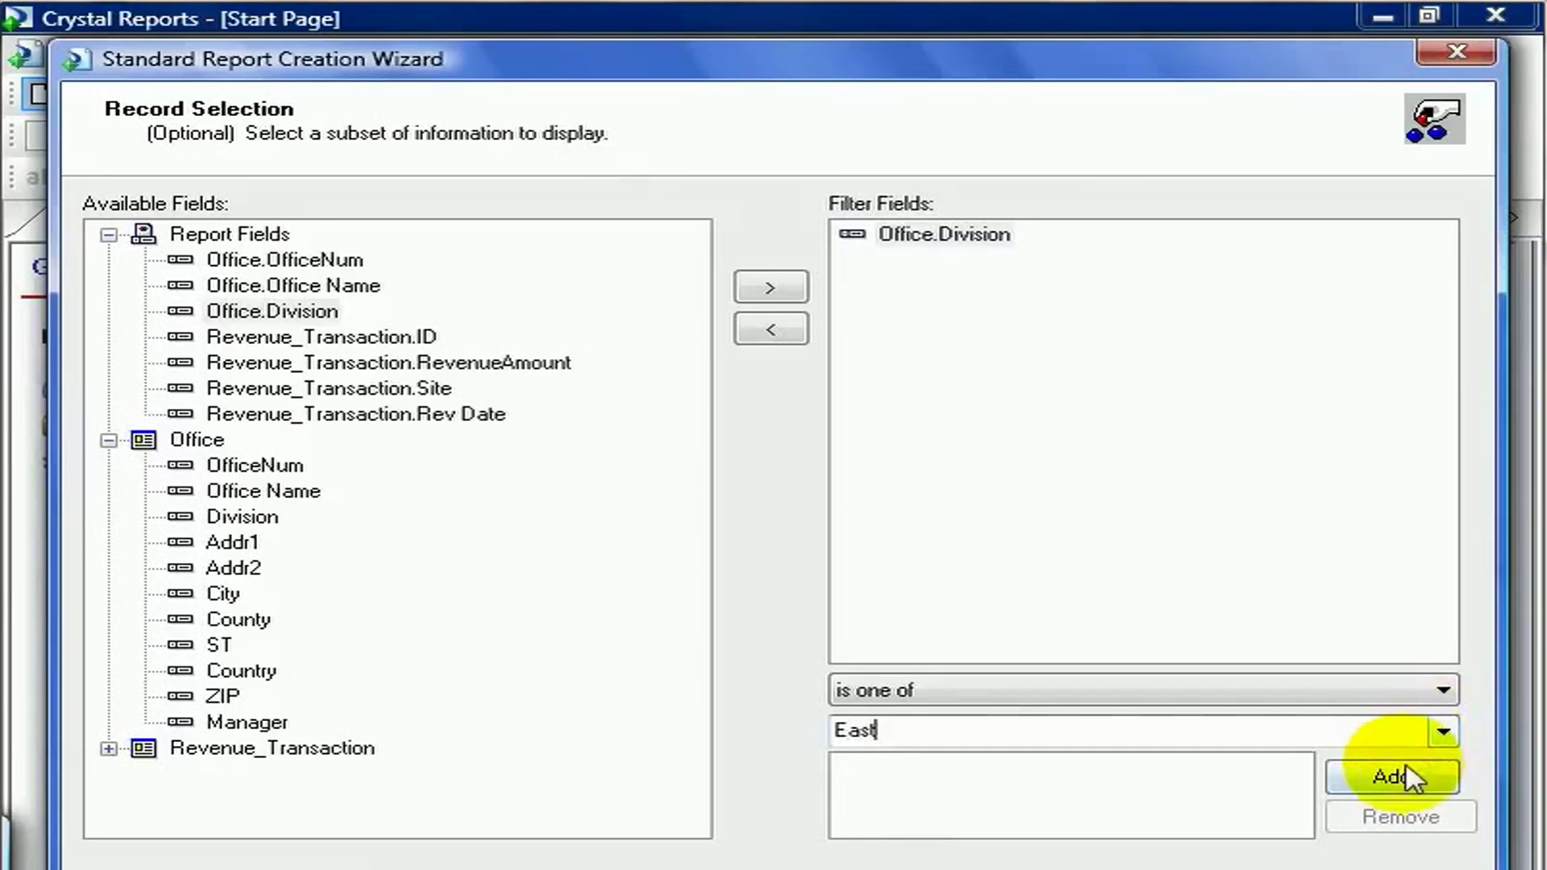
{"action": "left_click", "coordinate": [1405, 776]}
Step: Add West, remove the stray Western value, and add Office.Office Name as a filter field
{"action": "left_click", "coordinate": [1160, 729]}
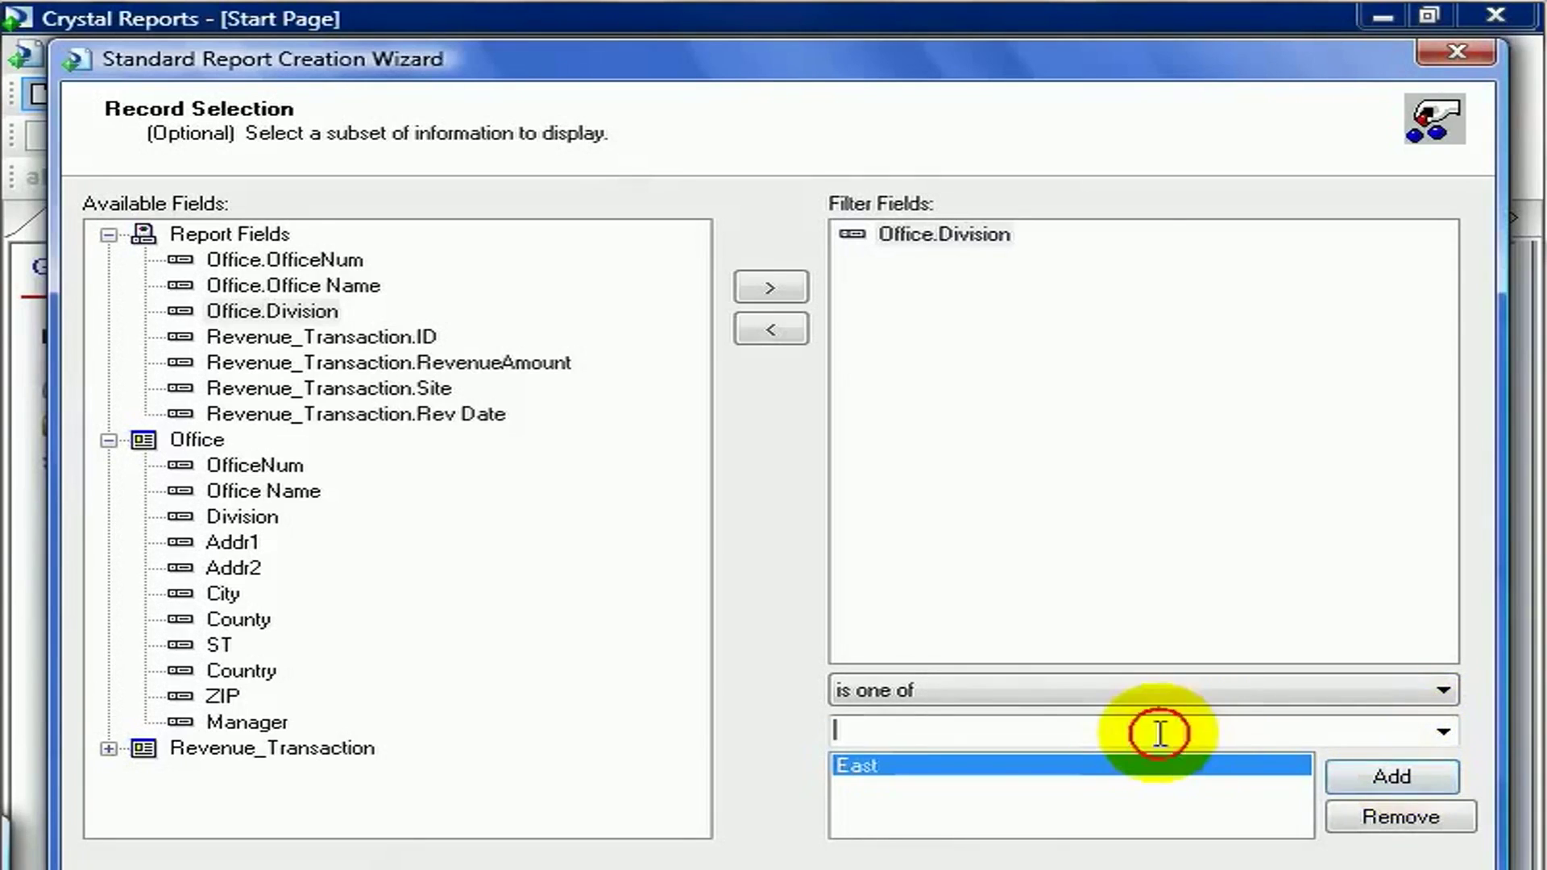
{"action": "type", "text": "Western"}
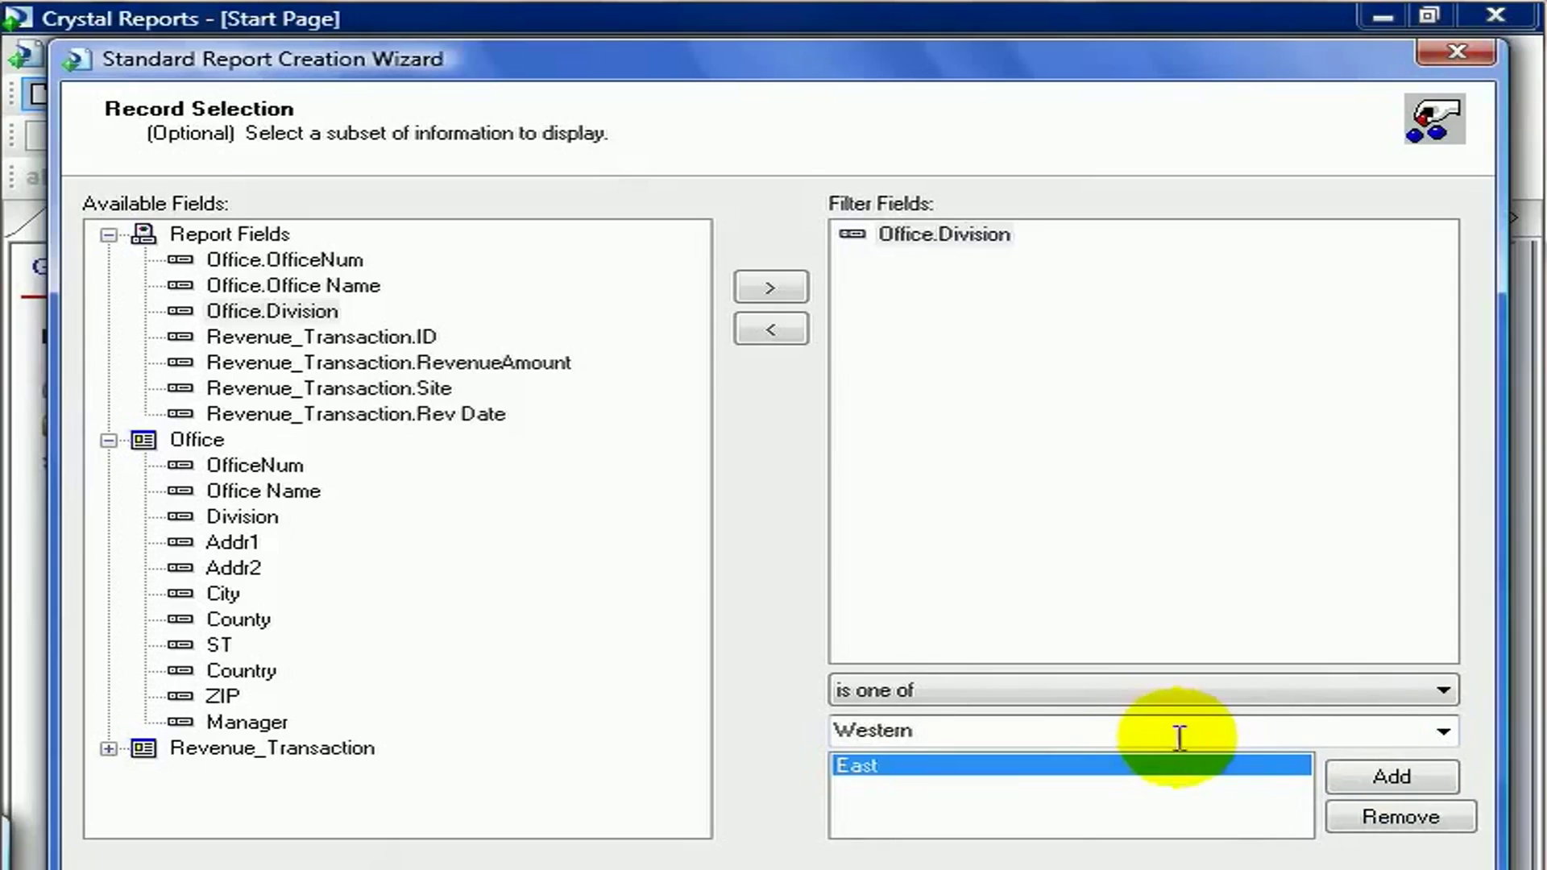
{"action": "left_click", "coordinate": [1378, 780]}
{"action": "type", "text": "Western"}
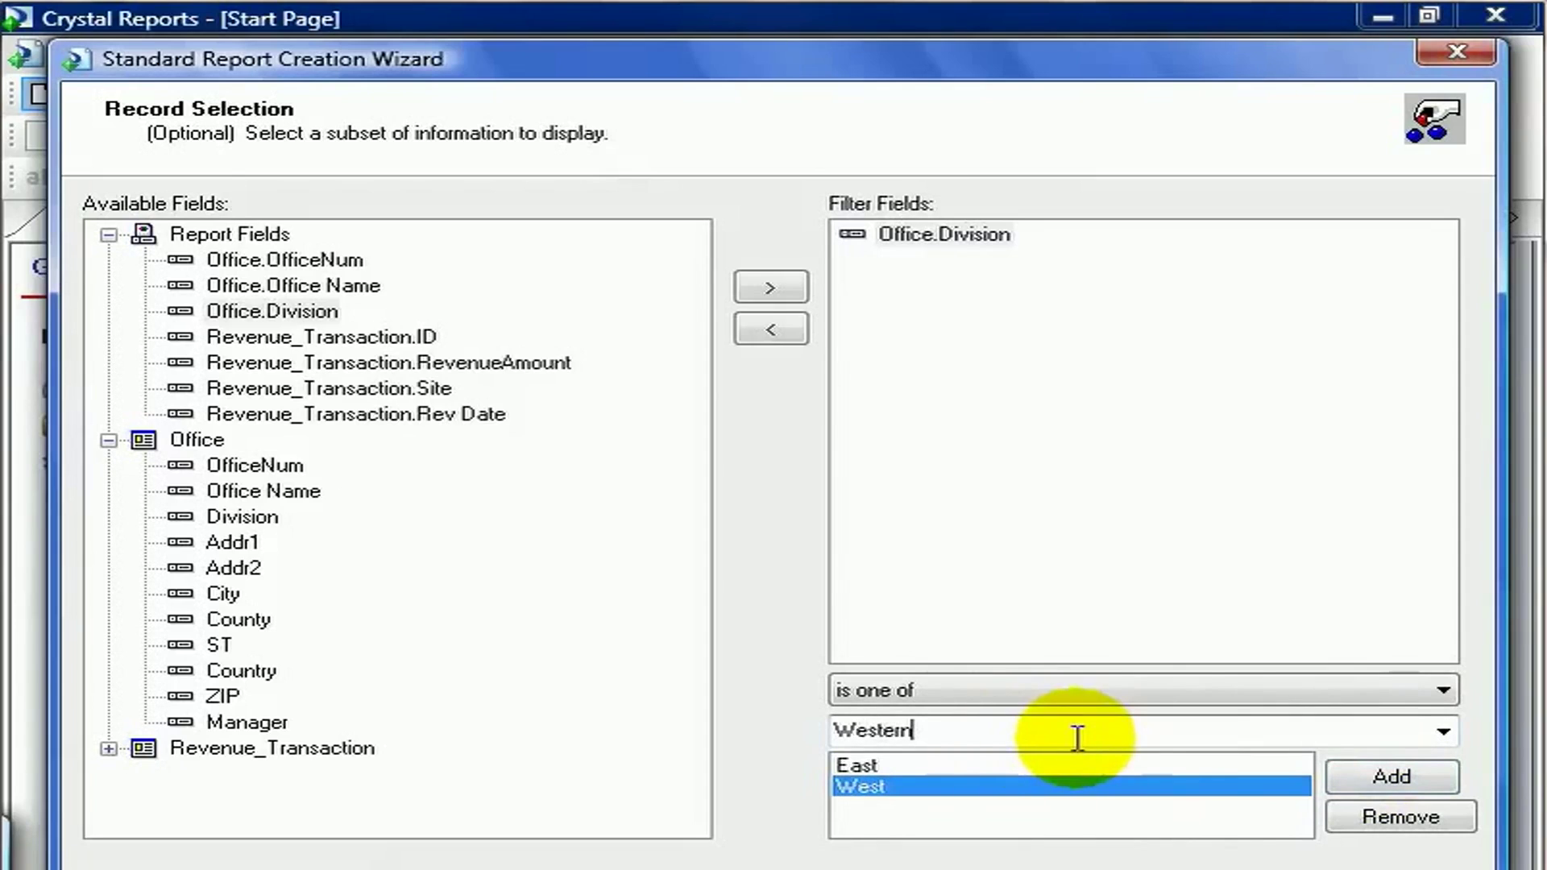
{"action": "left_click", "coordinate": [1382, 775]}
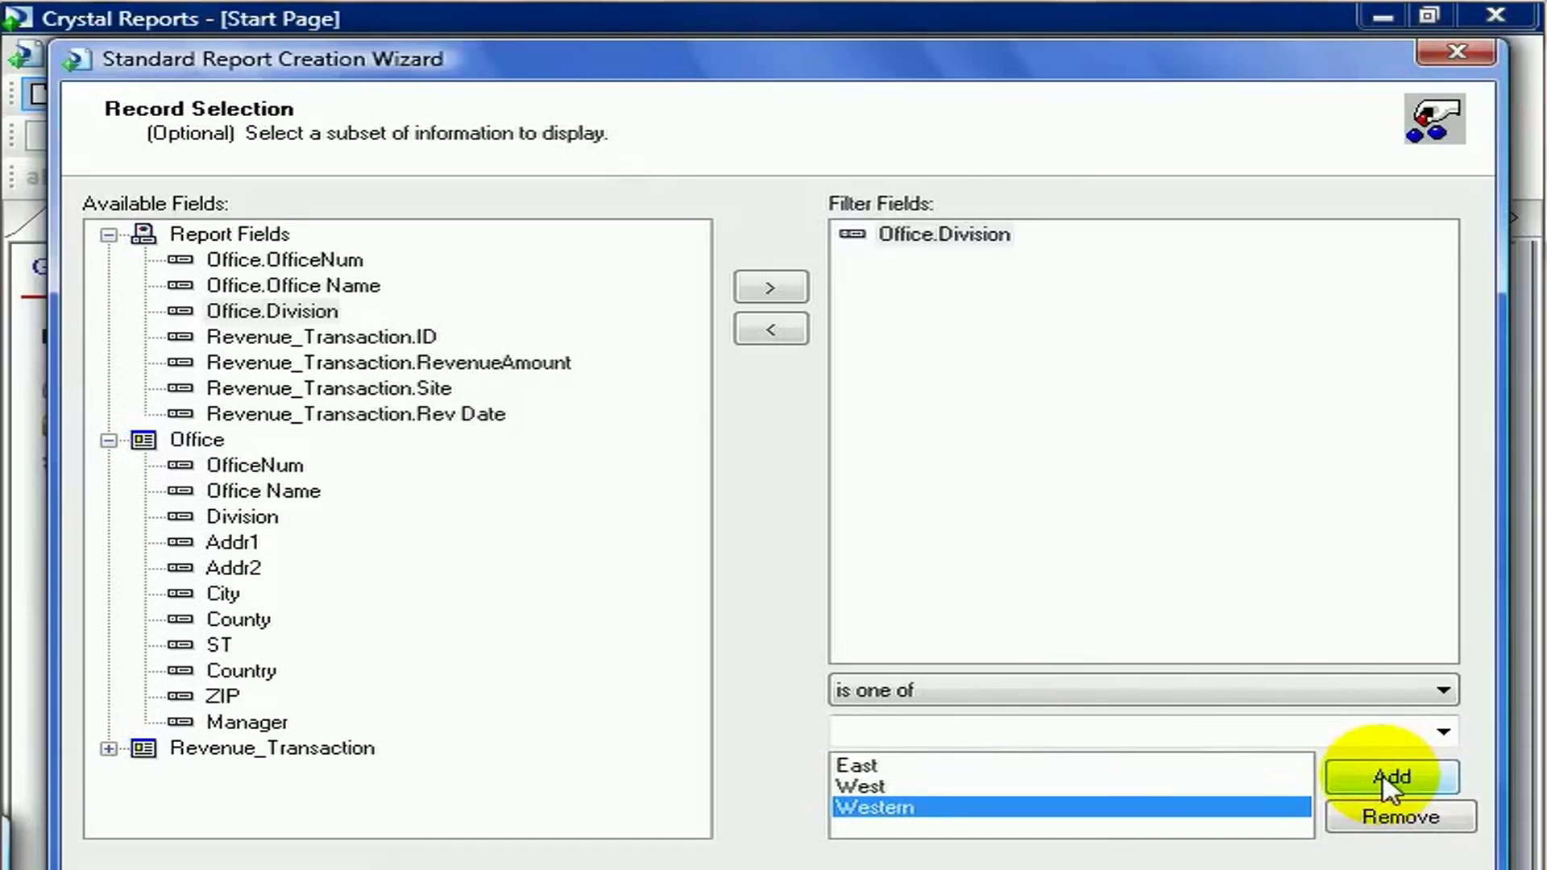
{"action": "left_click", "coordinate": [958, 805]}
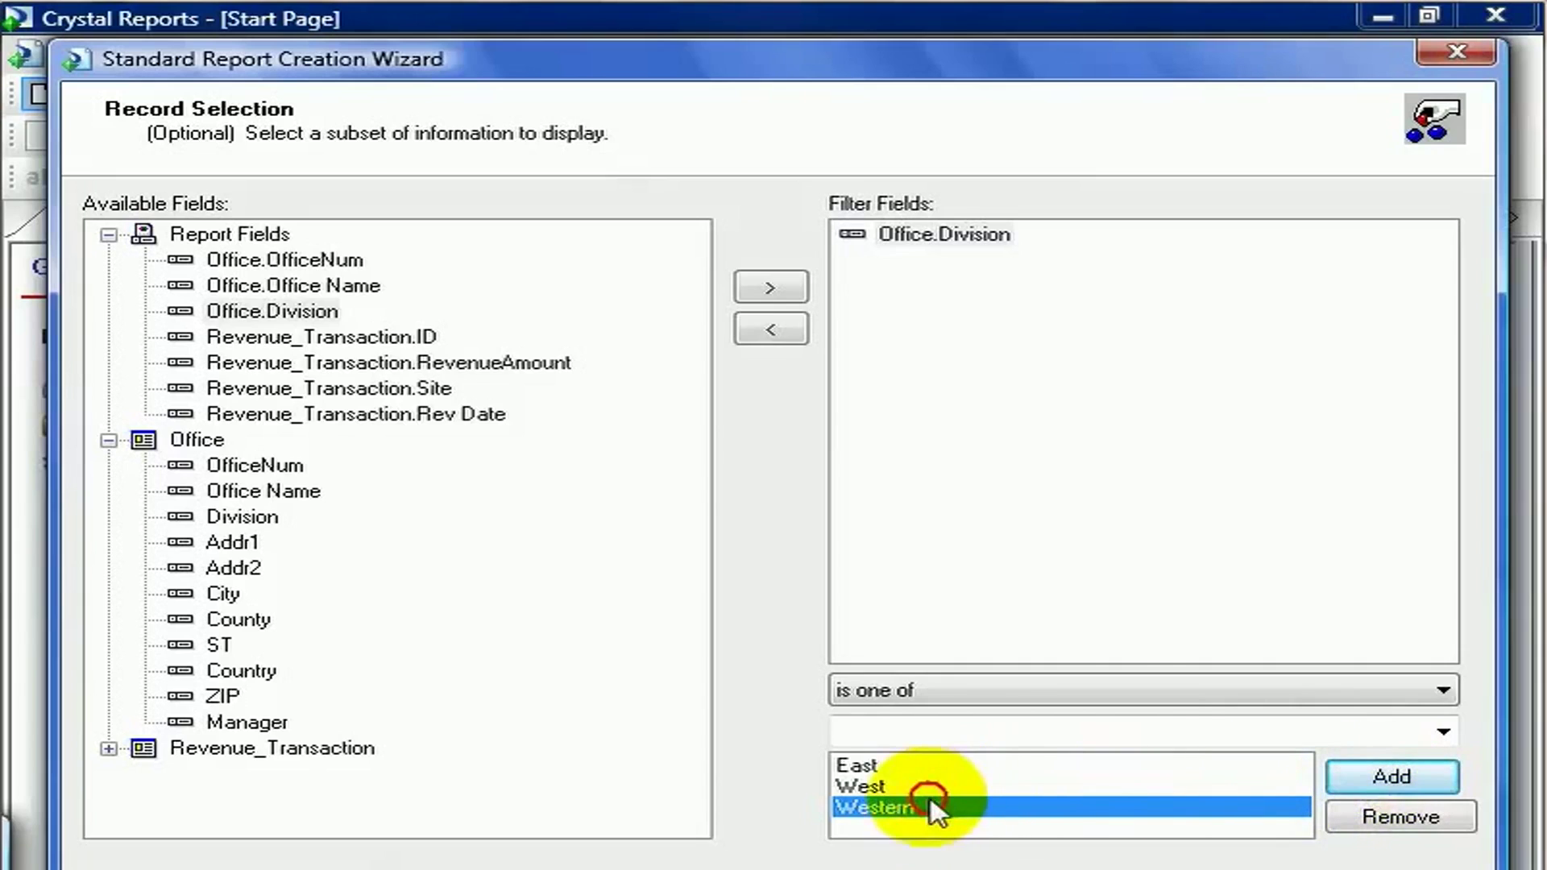
{"action": "left_click", "coordinate": [1402, 820]}
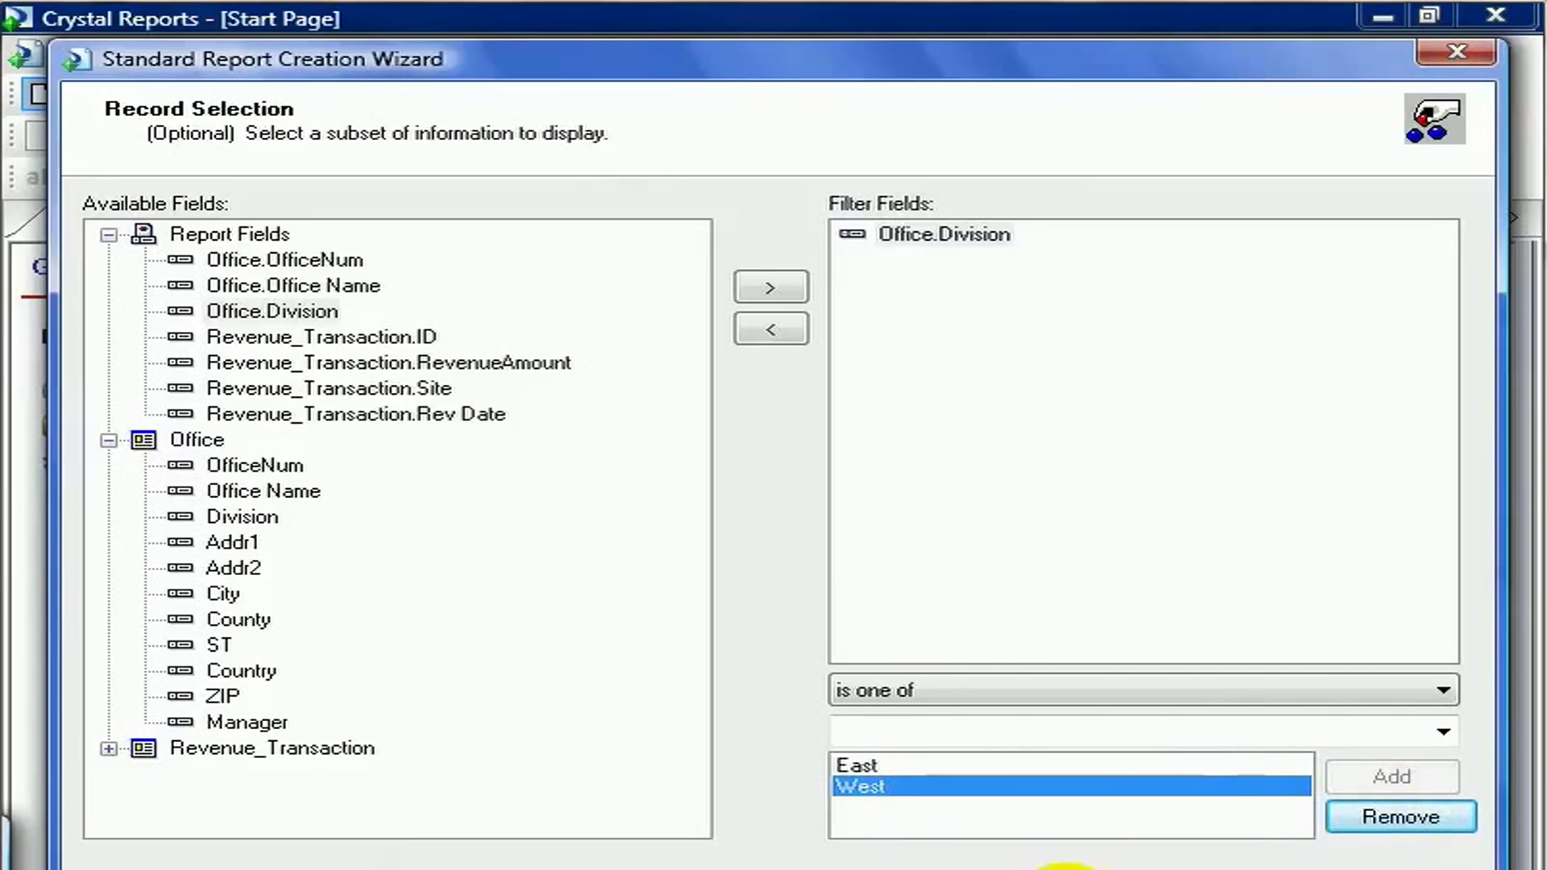
{"action": "double_click", "coordinate": [292, 286]}
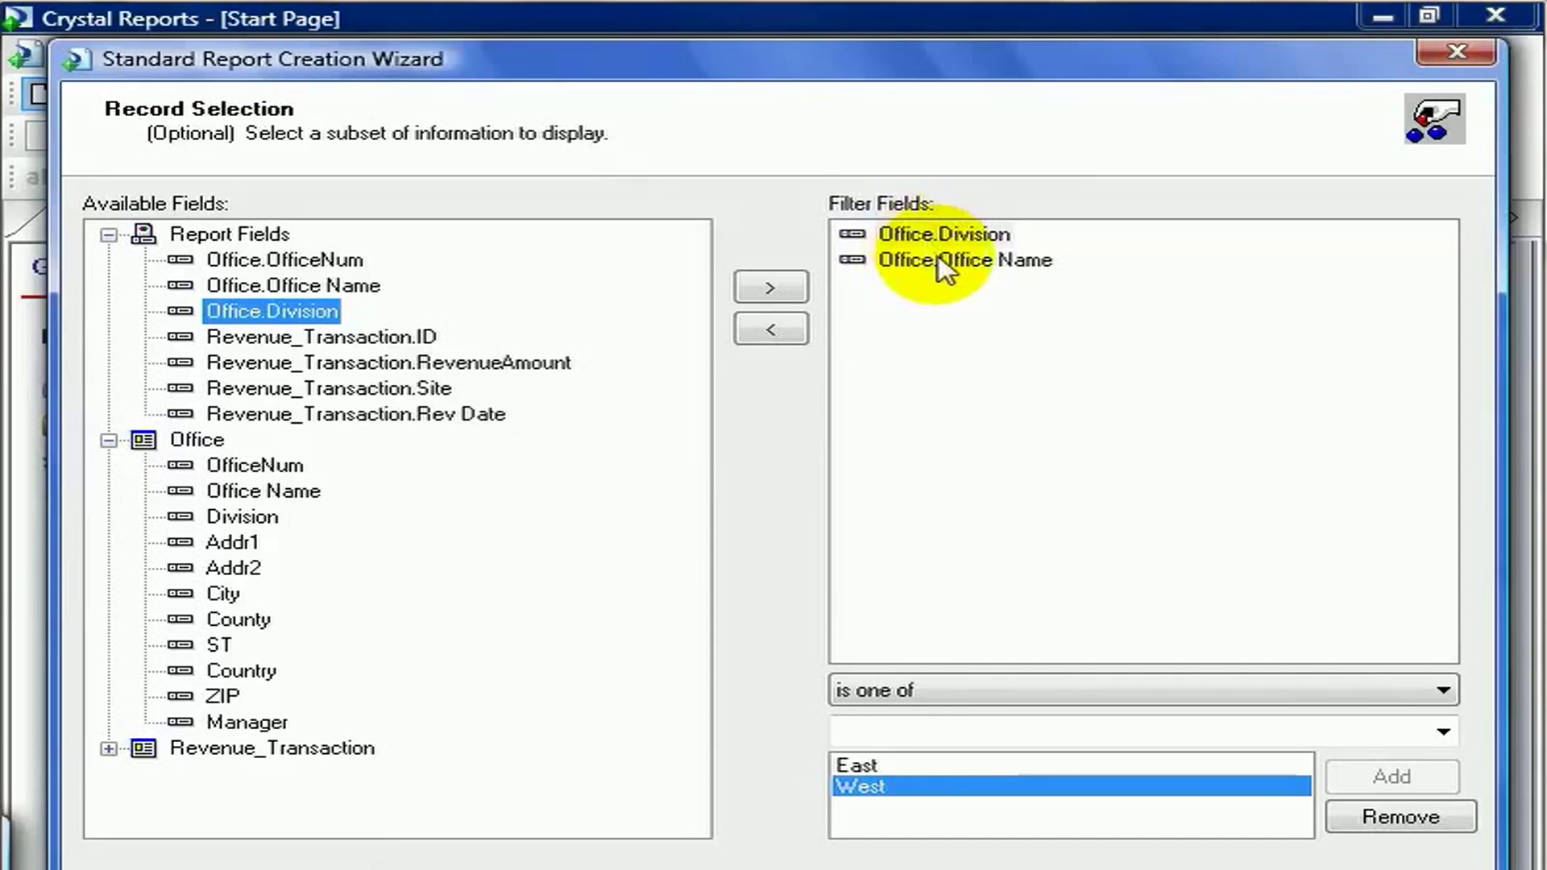
Step: Set the Office Name filter to 'is one of' with Tokyo
{"action": "left_click", "coordinate": [940, 254]}
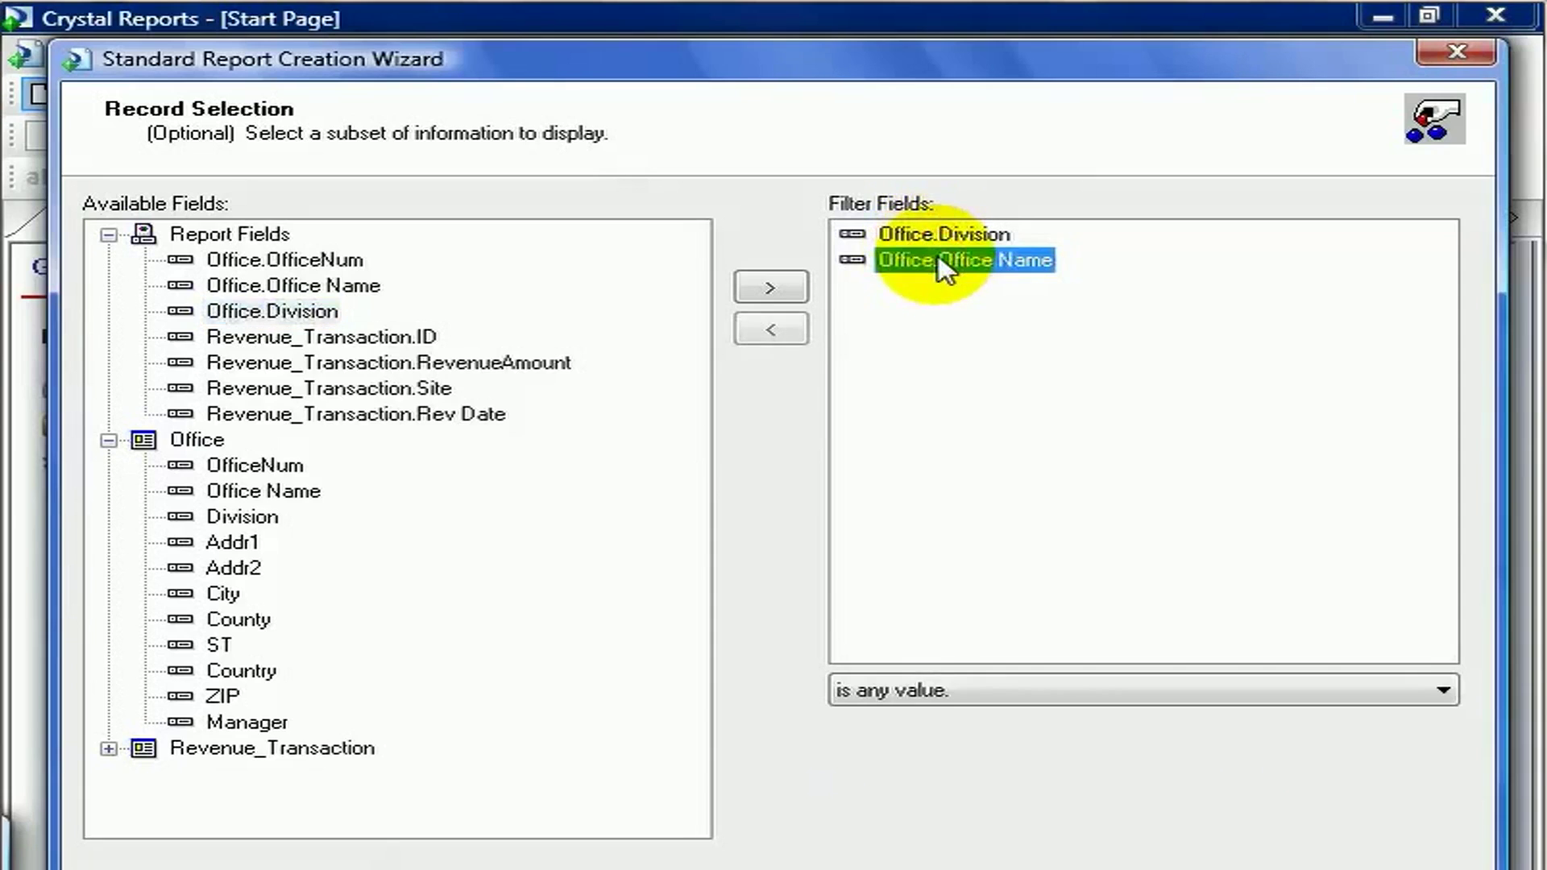
{"action": "left_click", "coordinate": [1450, 692]}
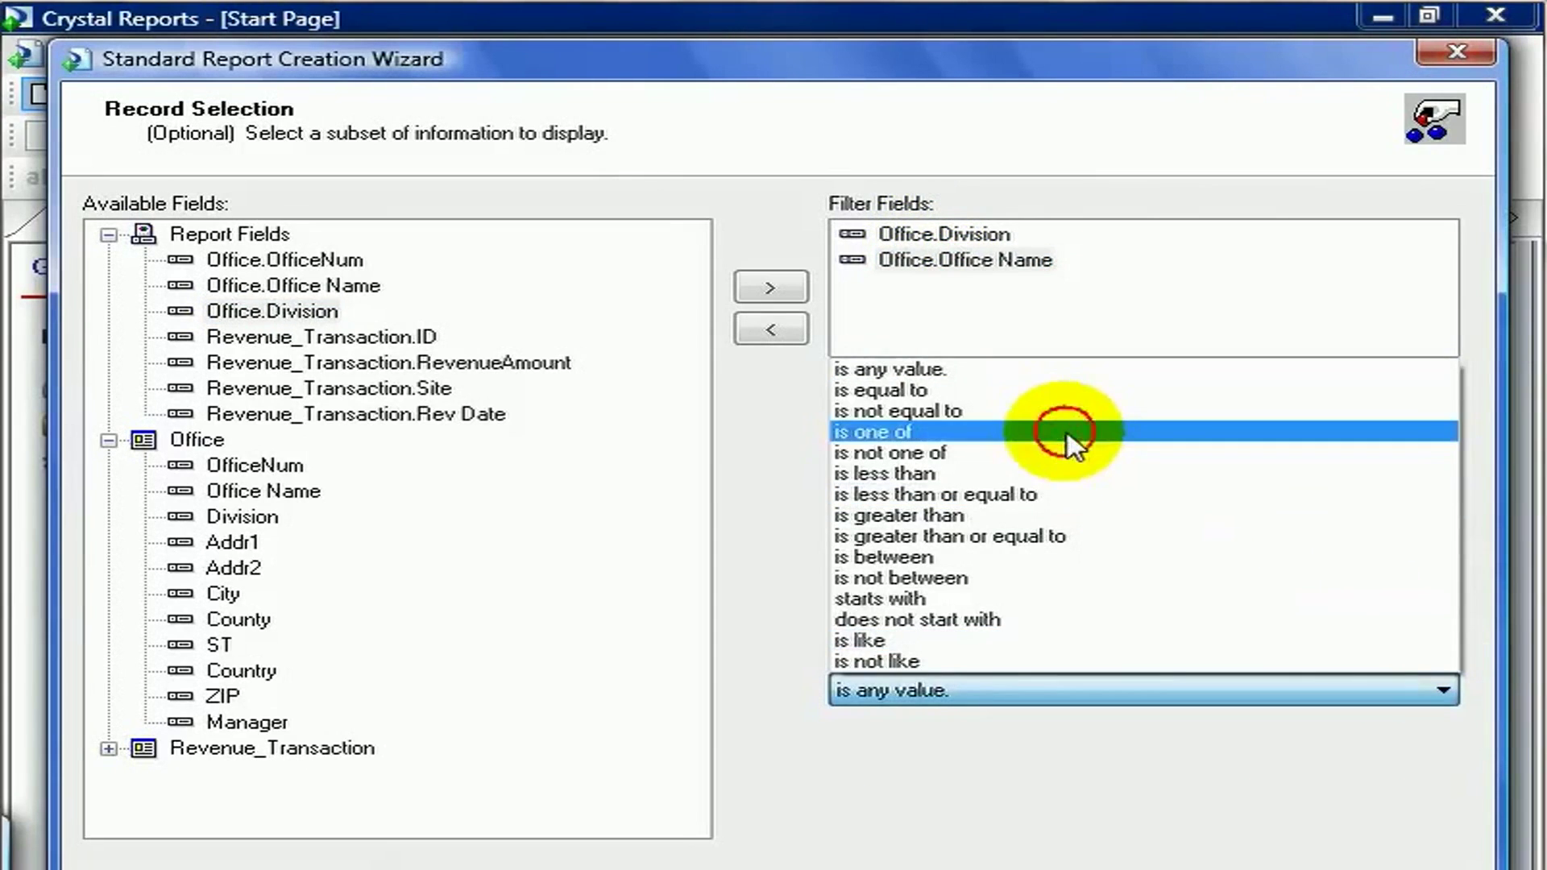
{"action": "left_click", "coordinate": [1051, 432]}
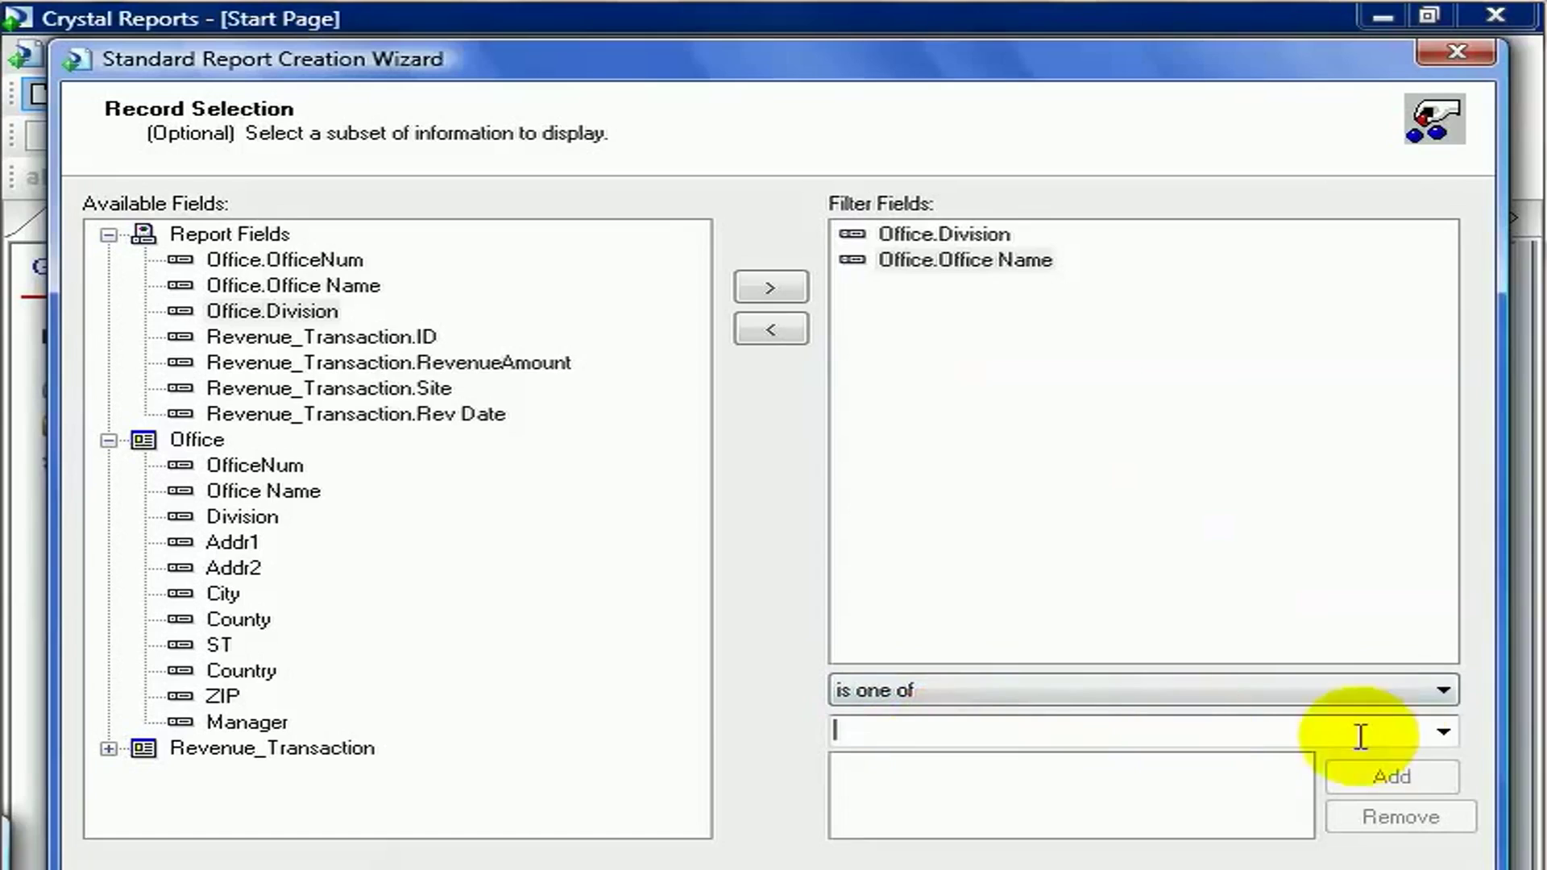
{"action": "left_click", "coordinate": [1443, 733]}
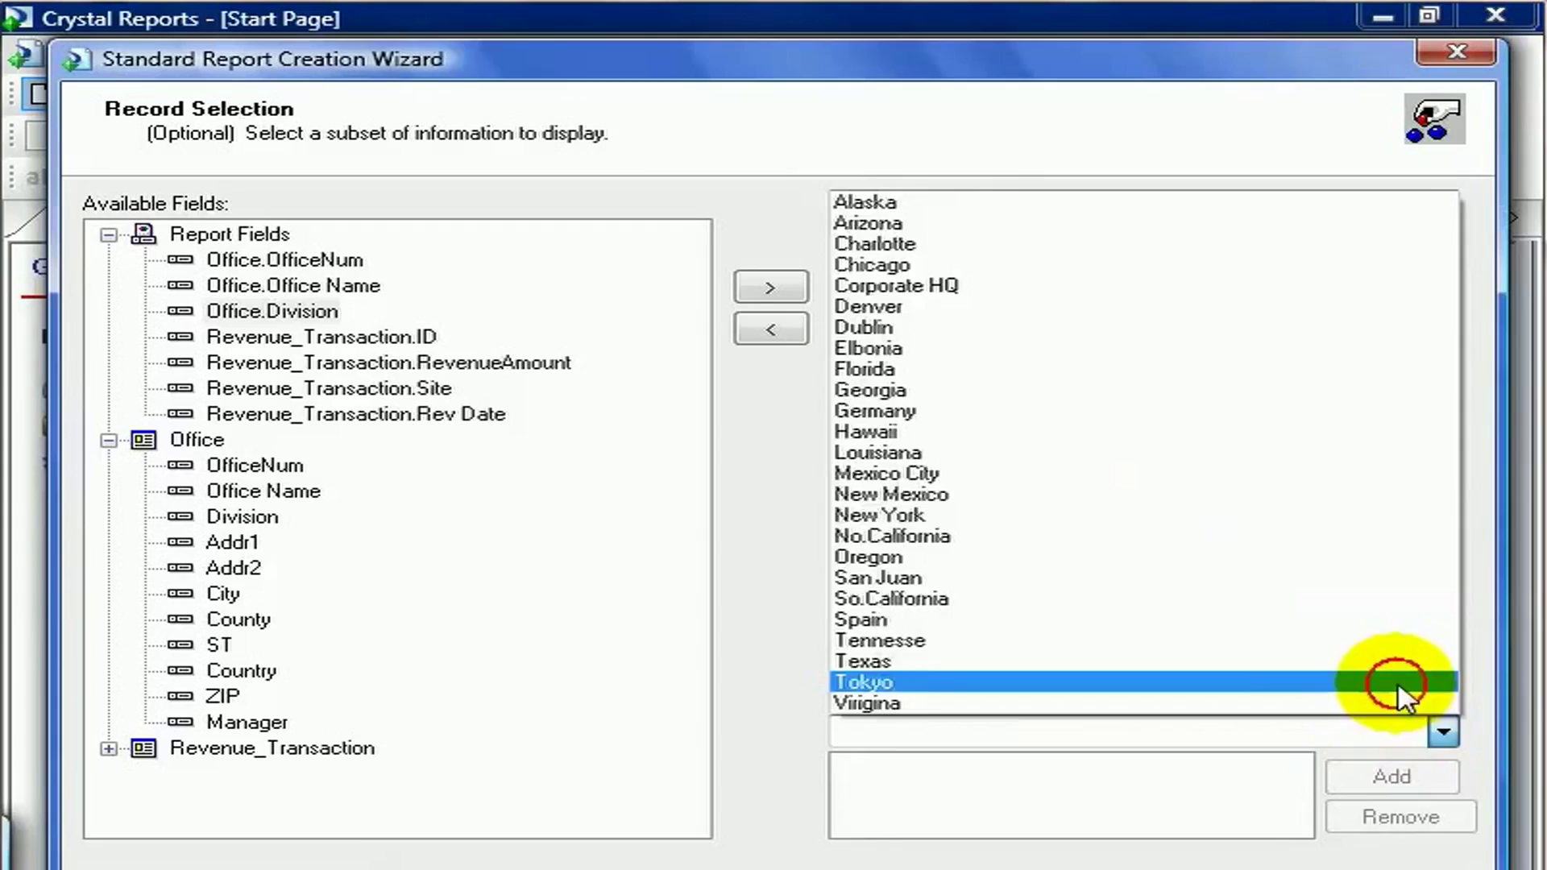
{"action": "left_click", "coordinate": [1391, 682]}
Step: Add So.California to the Office Name values and finish the wizard to preview Report2
{"action": "left_click", "coordinate": [971, 239]}
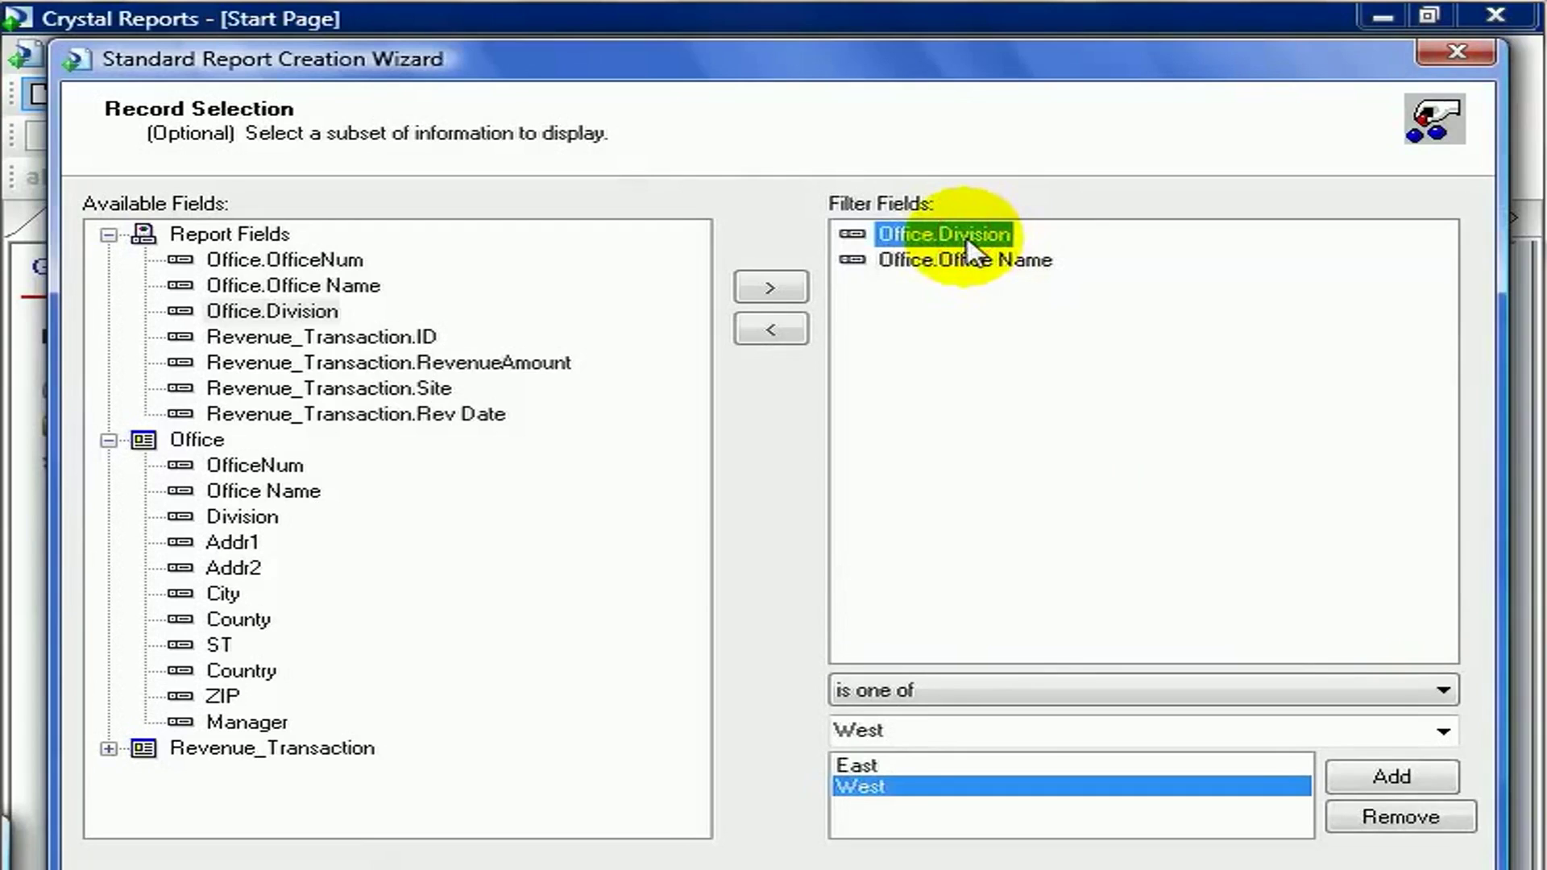
{"action": "left_click", "coordinate": [971, 259]}
{"action": "left_click", "coordinate": [1443, 732]}
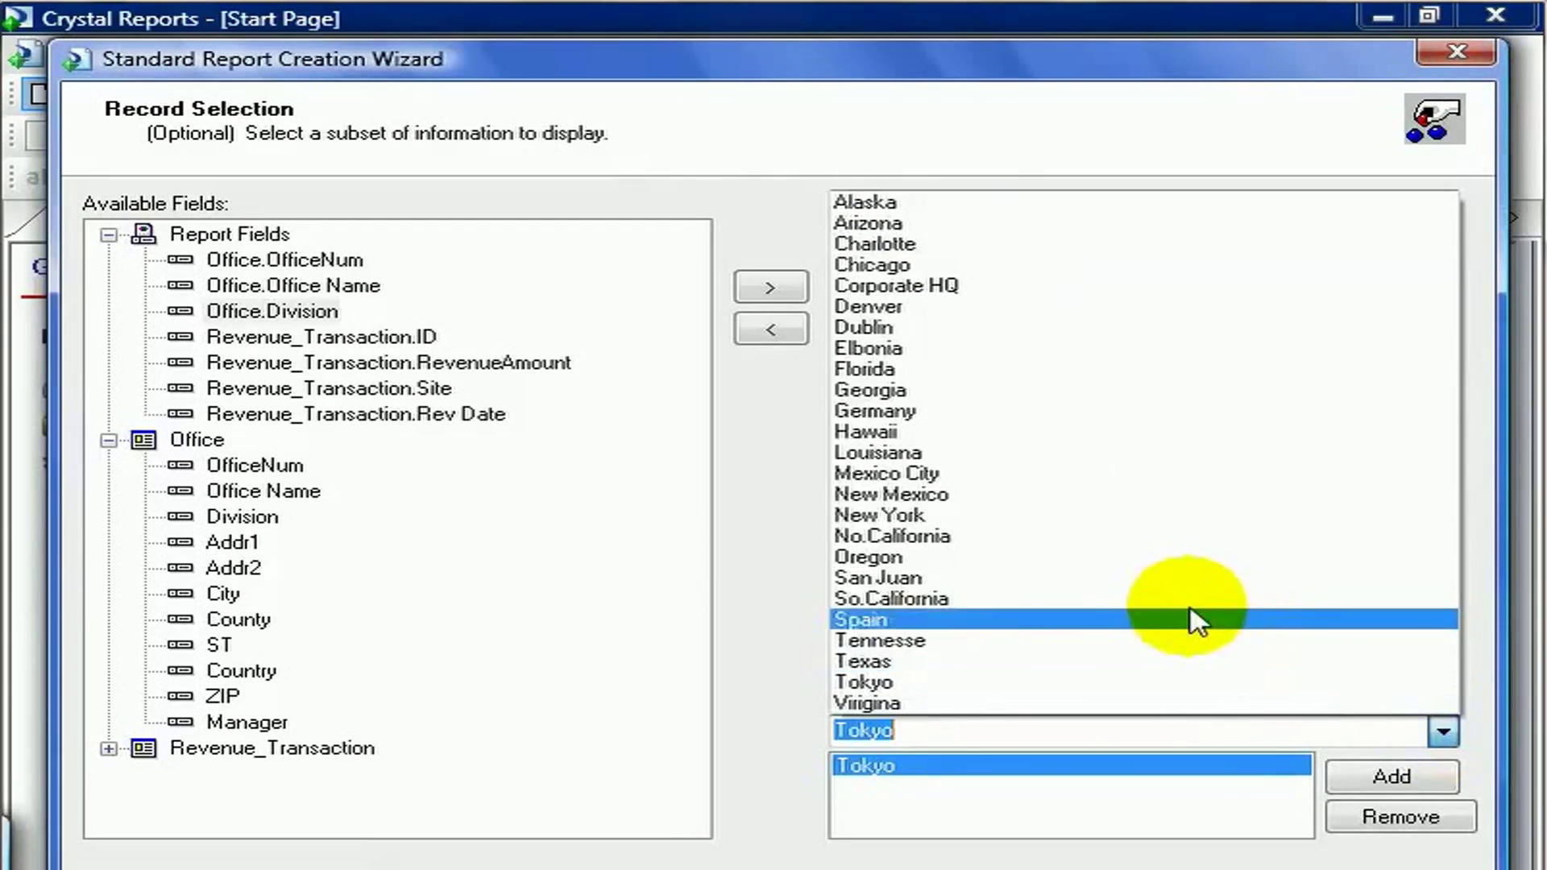
{"action": "left_click", "coordinate": [1153, 598]}
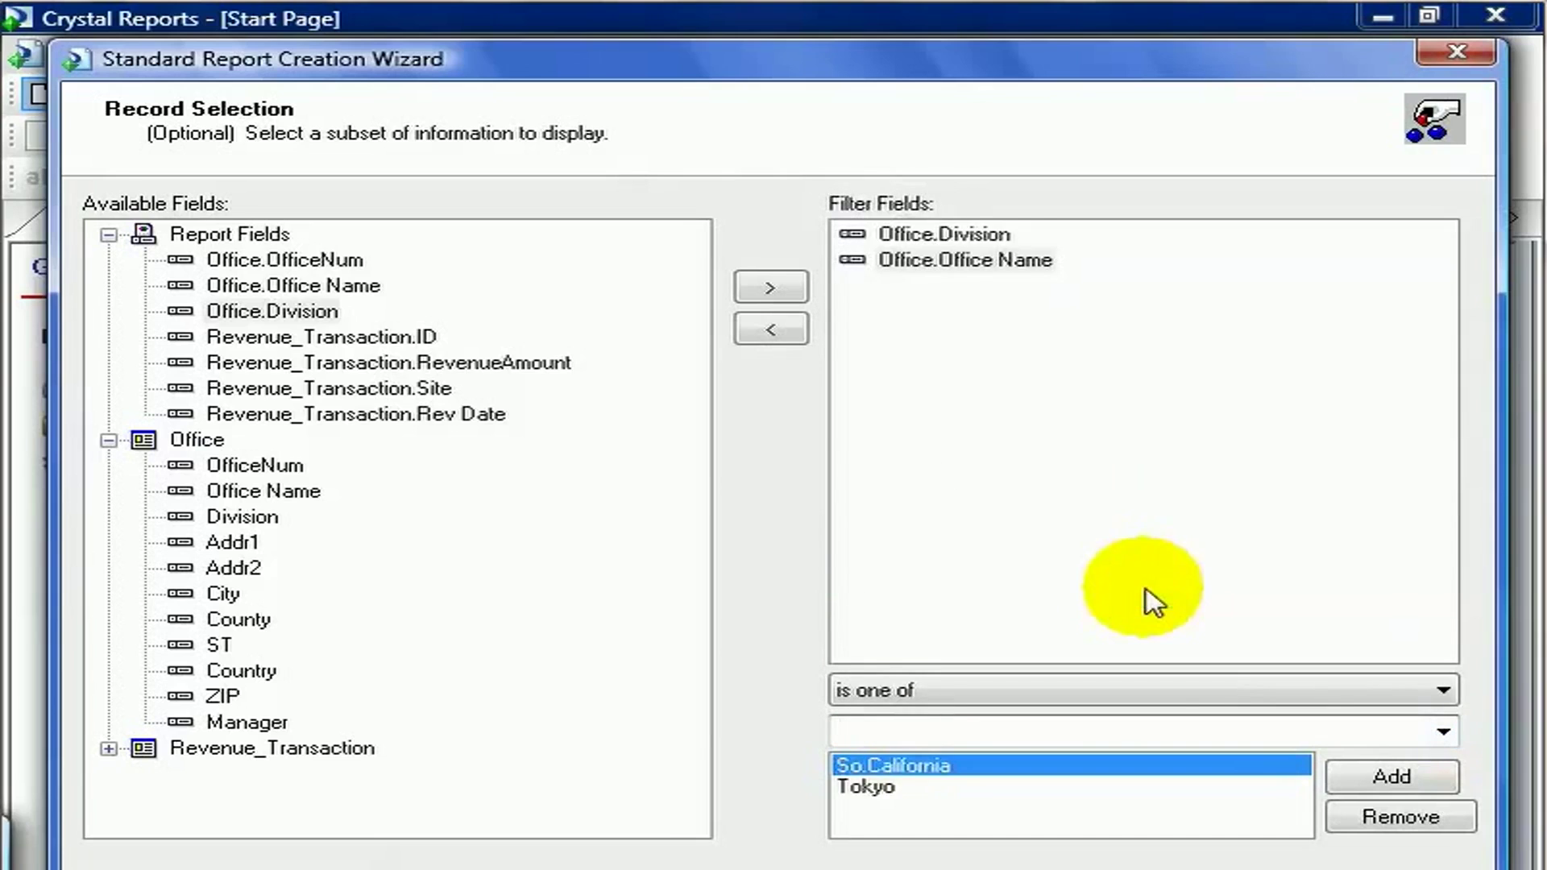
{"action": "left_click", "coordinate": [934, 235]}
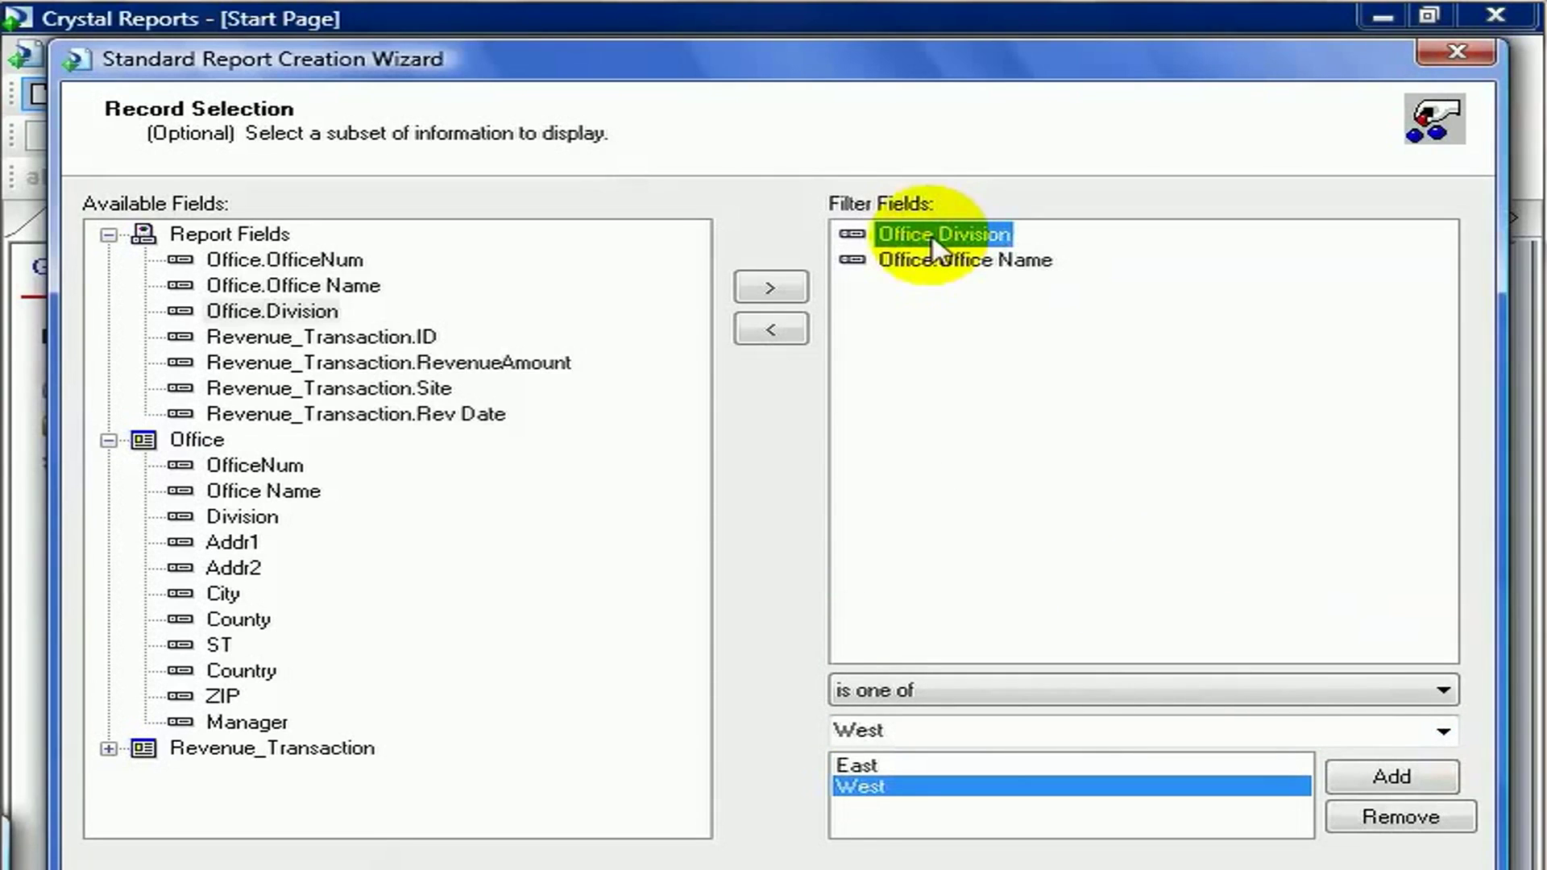
{"action": "left_click", "coordinate": [944, 262]}
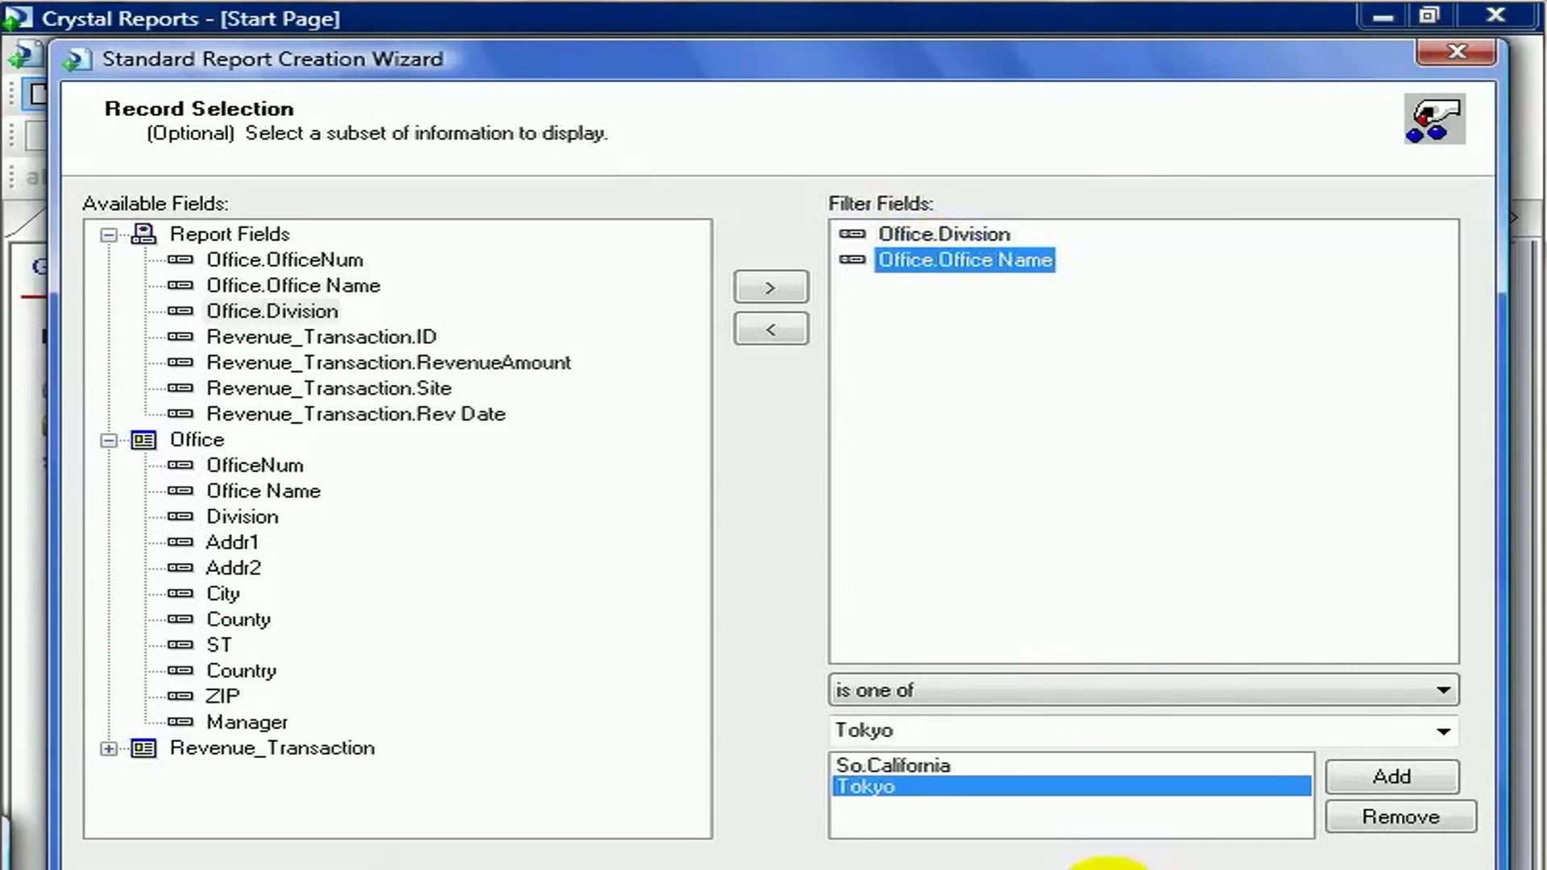
{"action": "left_click", "coordinate": [1105, 867]}
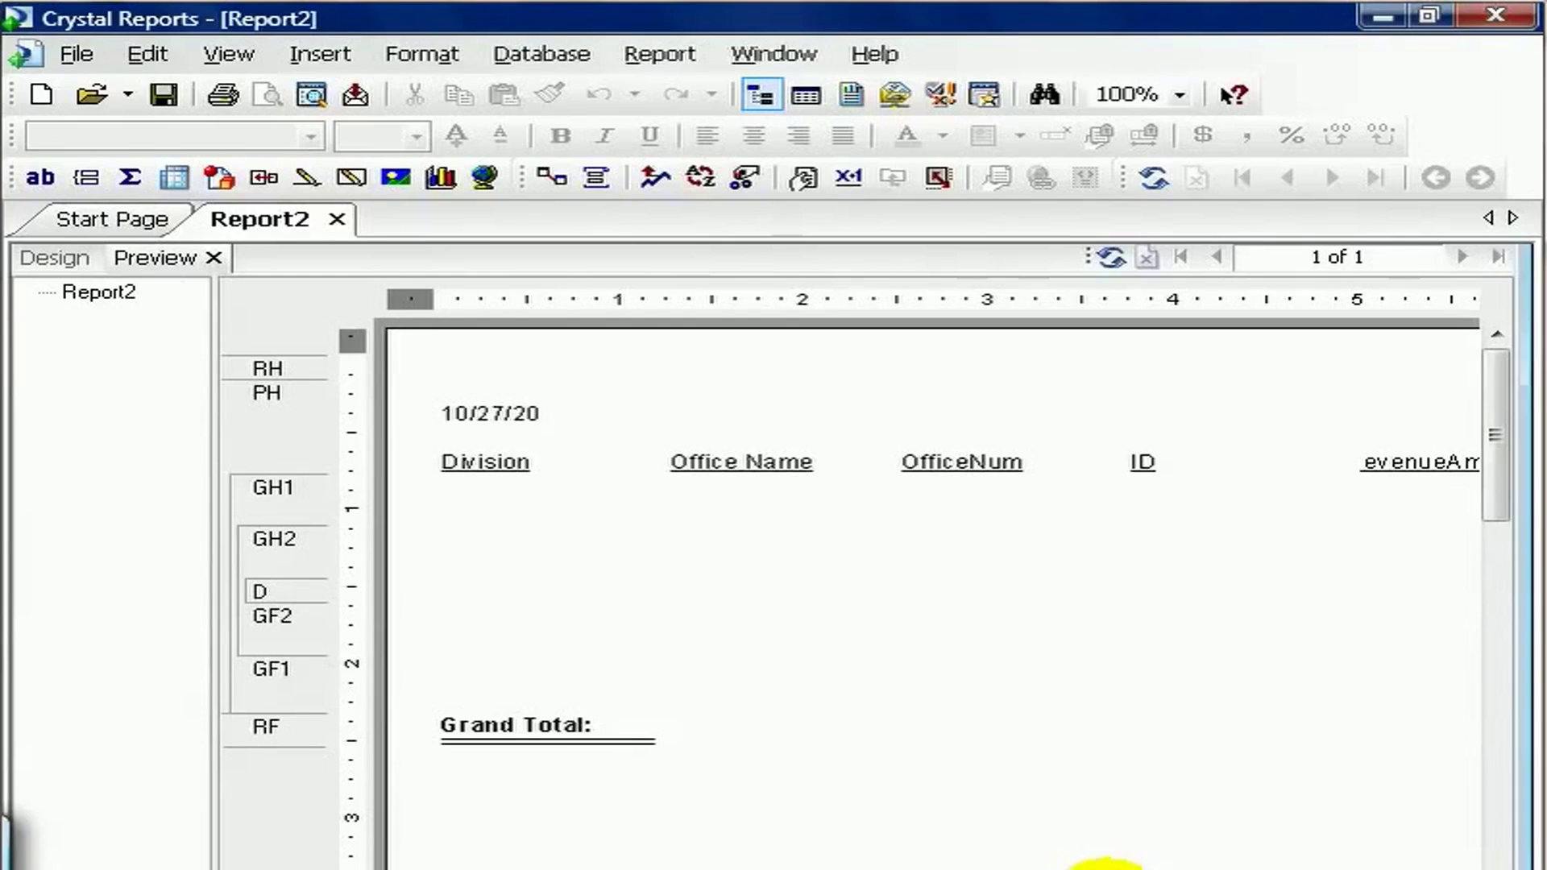
Step: Delete the Office Name condition in Select Expert, leaving only the East/West Division filter
{"action": "left_click", "coordinate": [744, 177]}
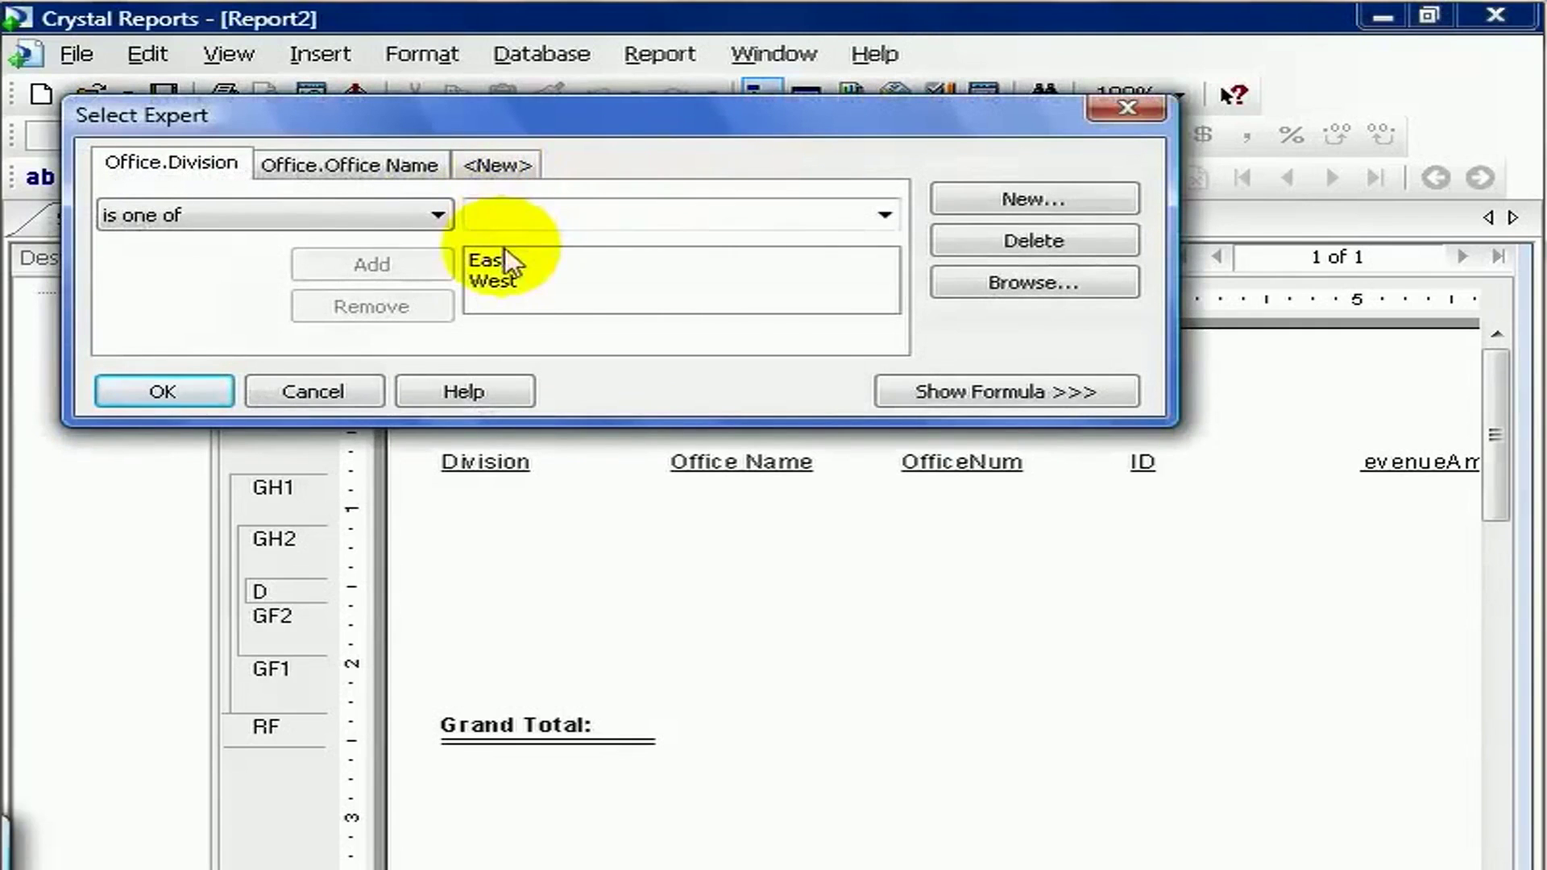
{"action": "left_click", "coordinate": [404, 173]}
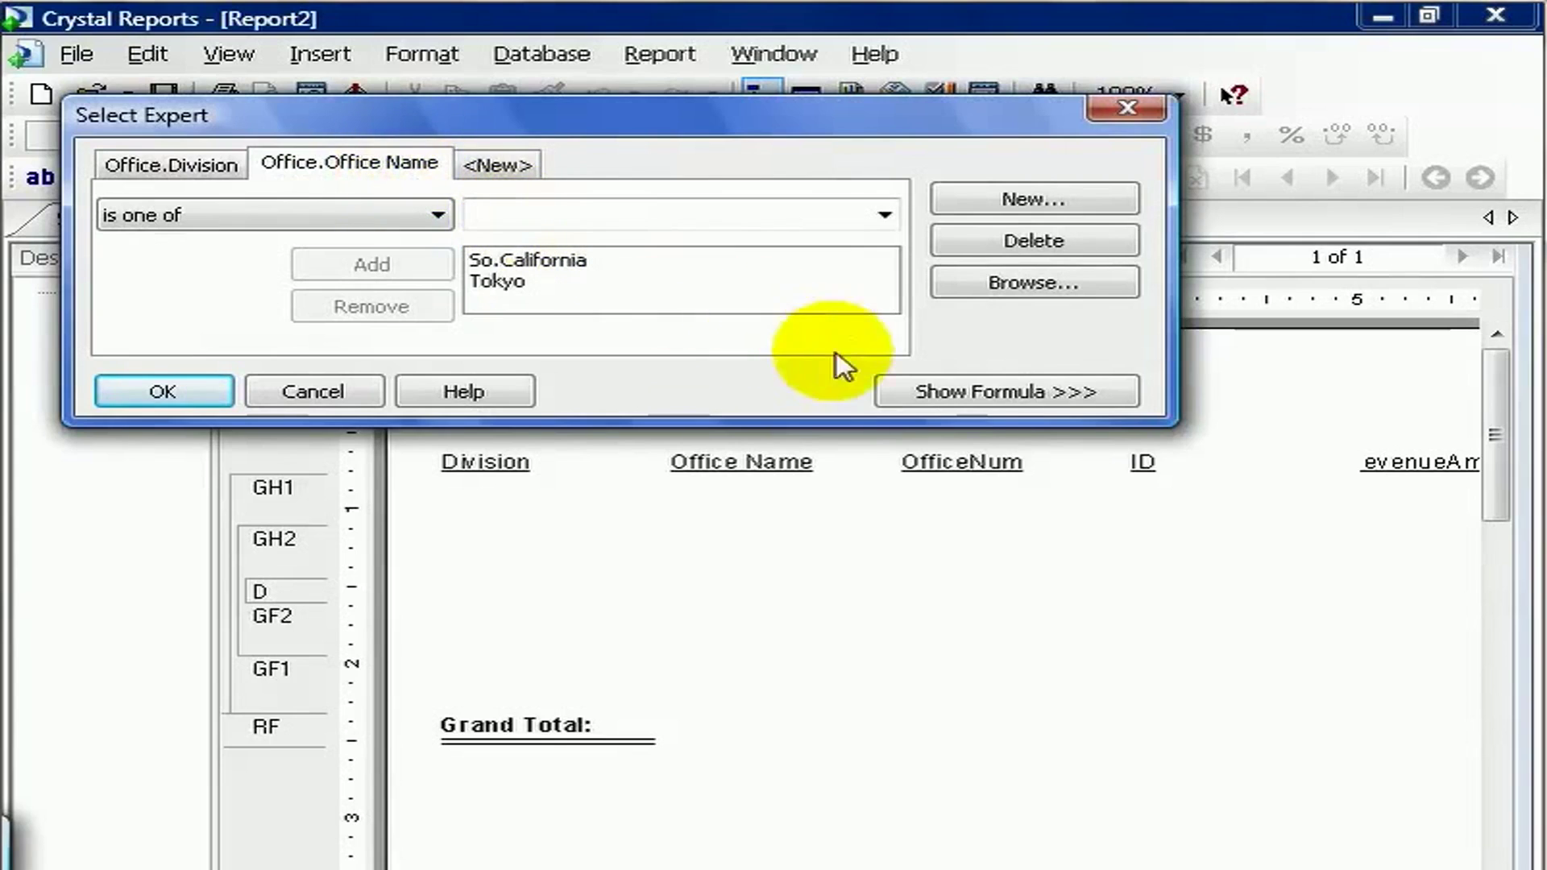
{"action": "left_click", "coordinate": [961, 389]}
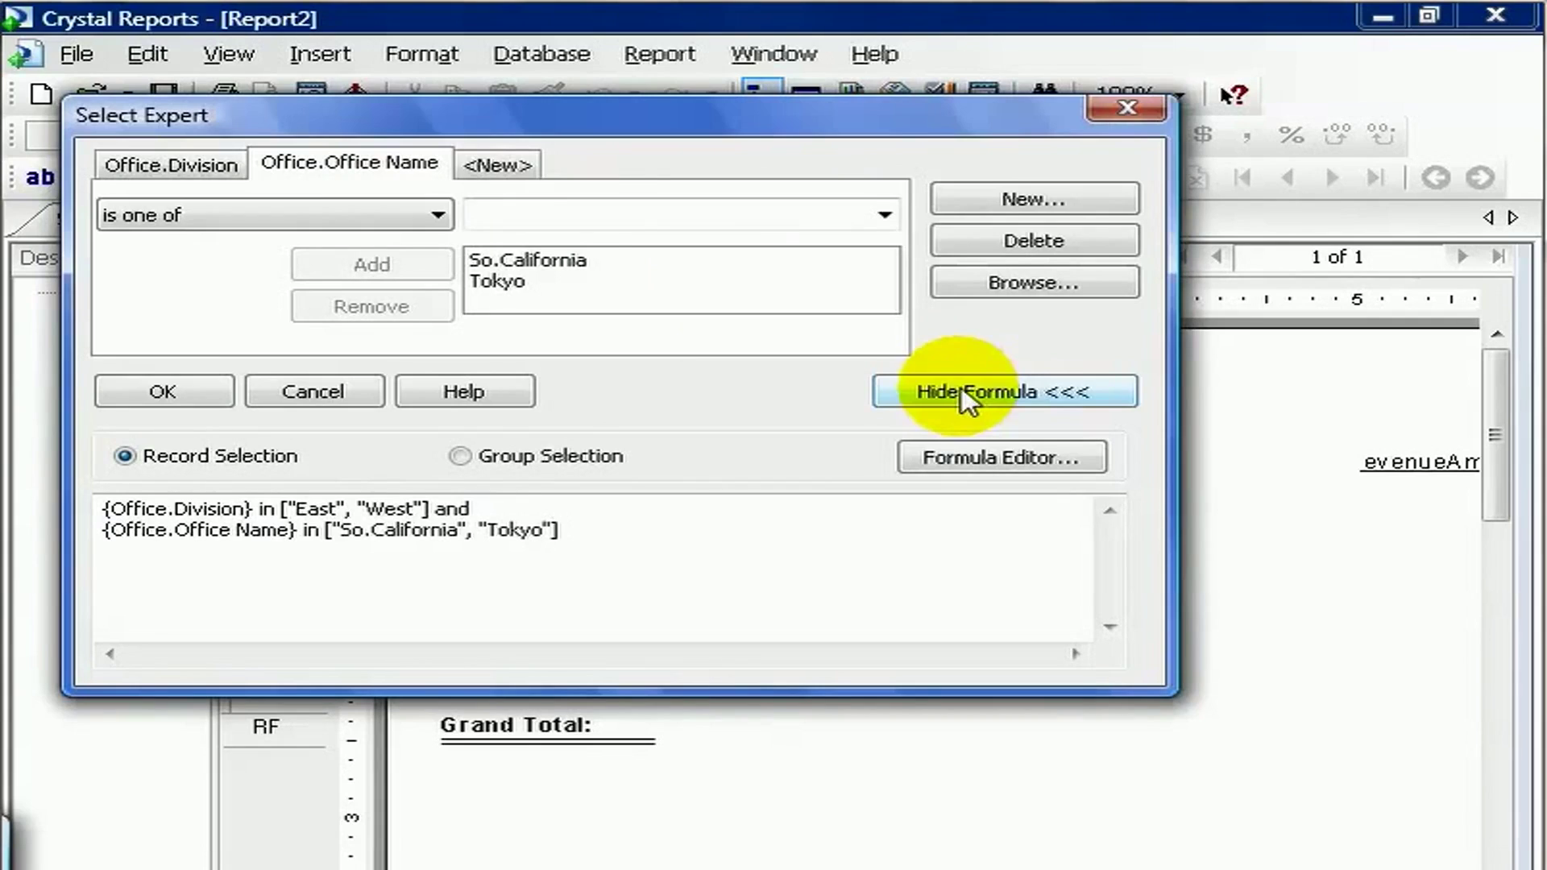
{"action": "left_click", "coordinate": [387, 174]}
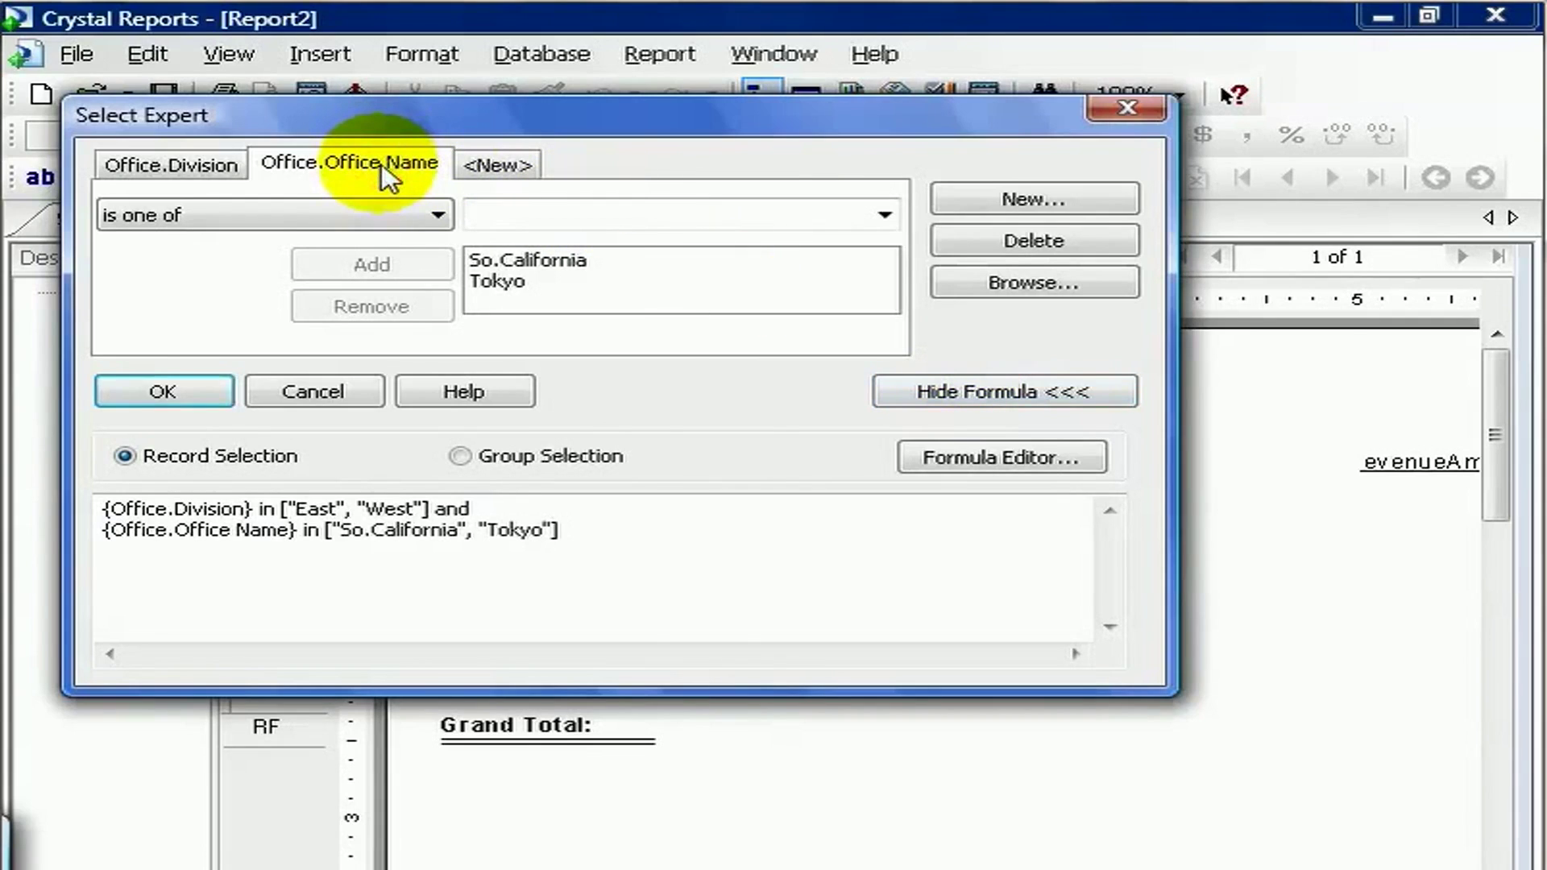
{"action": "left_click", "coordinate": [1003, 243]}
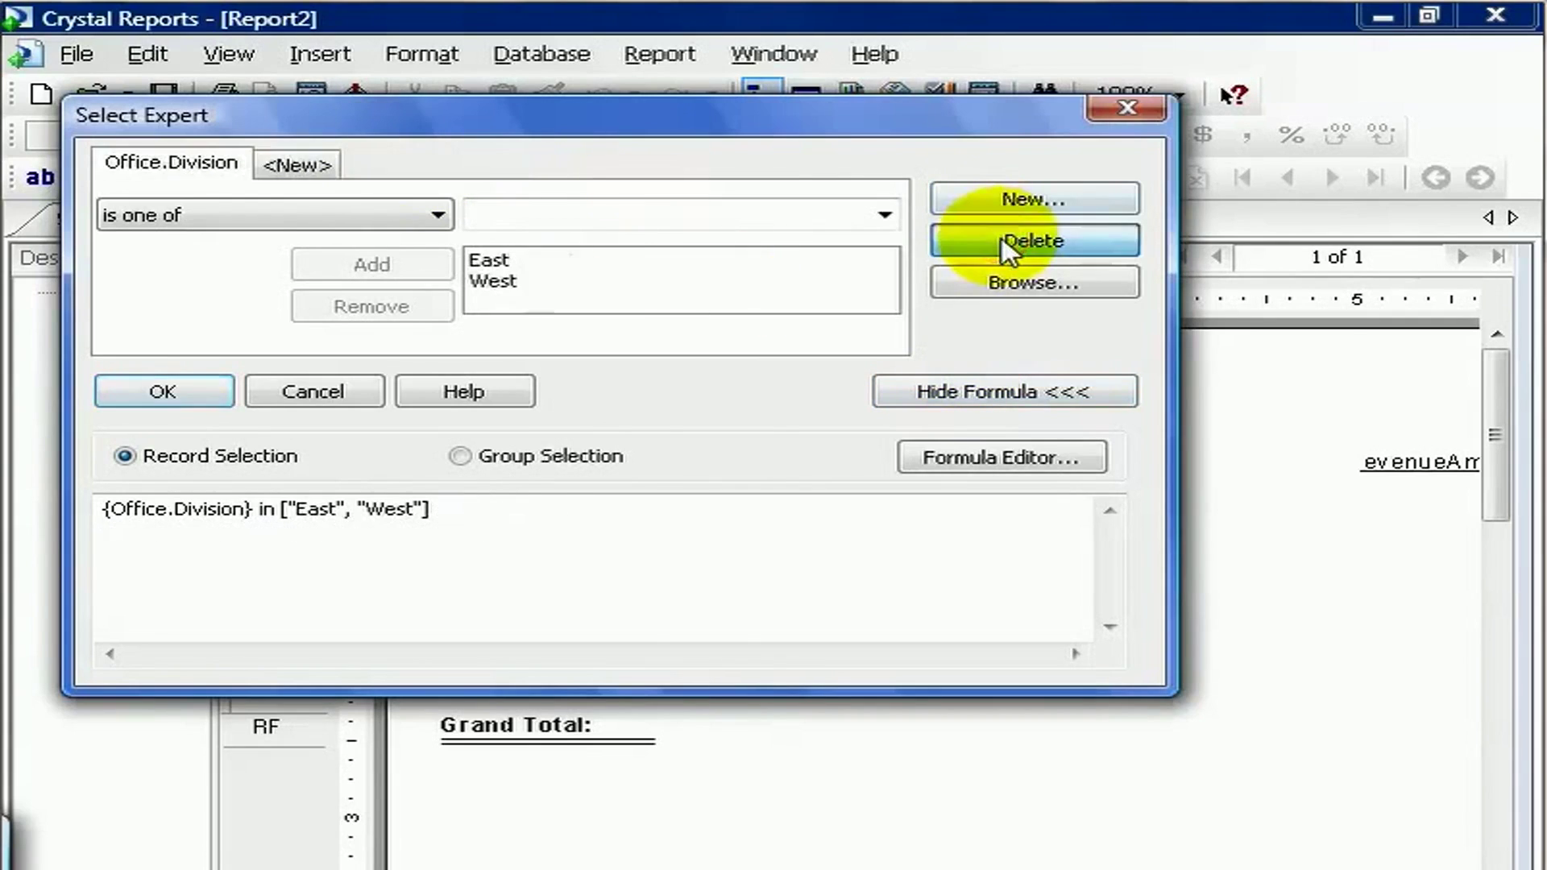
{"action": "left_click", "coordinate": [190, 398]}
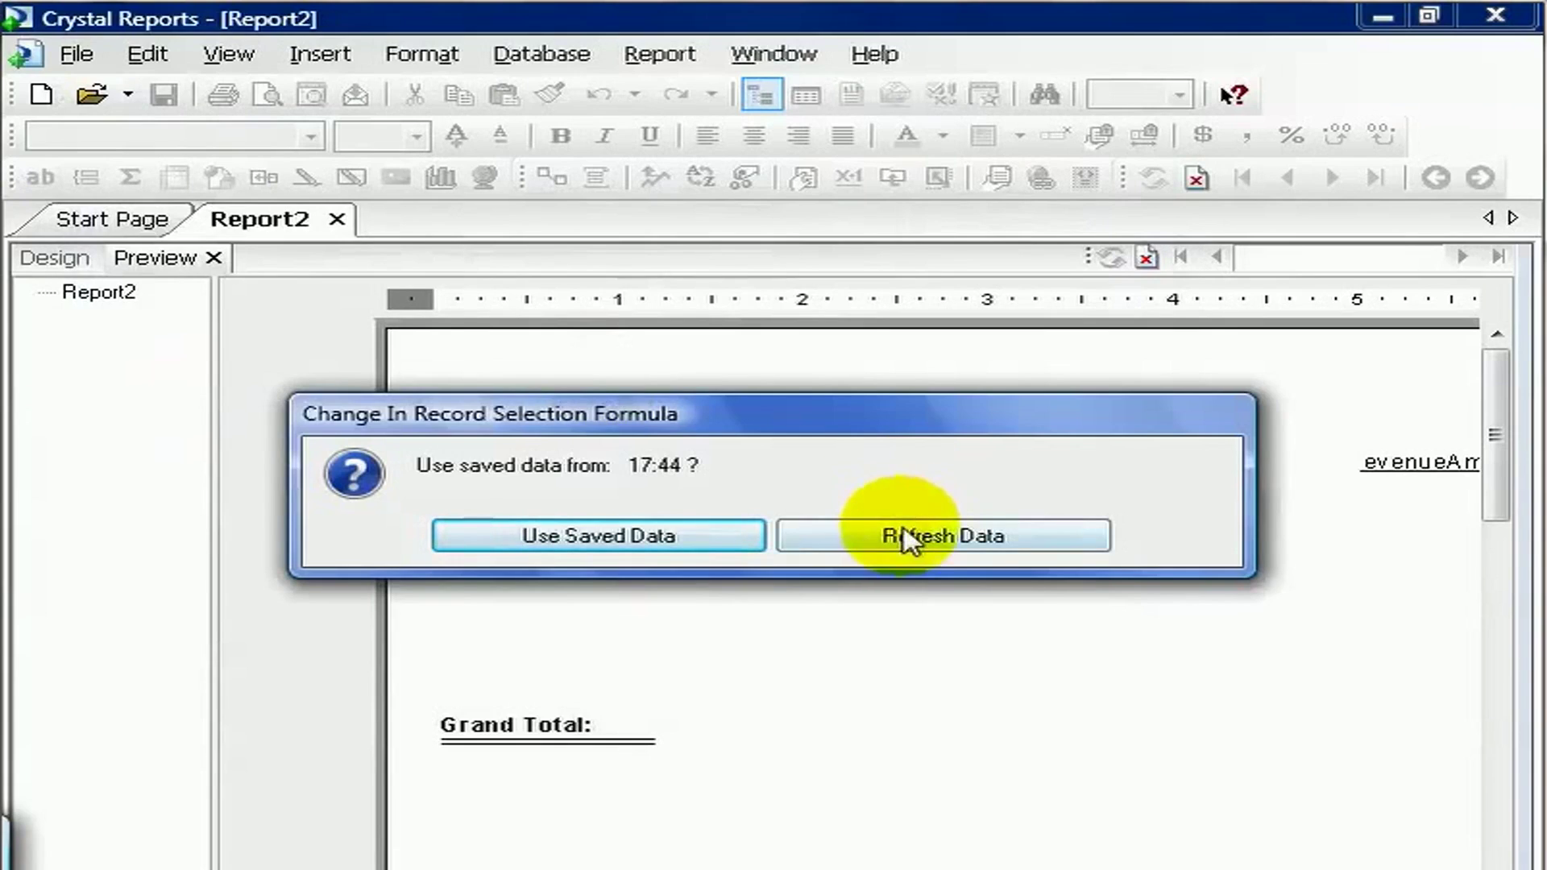
Step: Refresh the data so Report2 shows revenue rows for the East and West divisions
{"action": "left_click", "coordinate": [903, 532]}
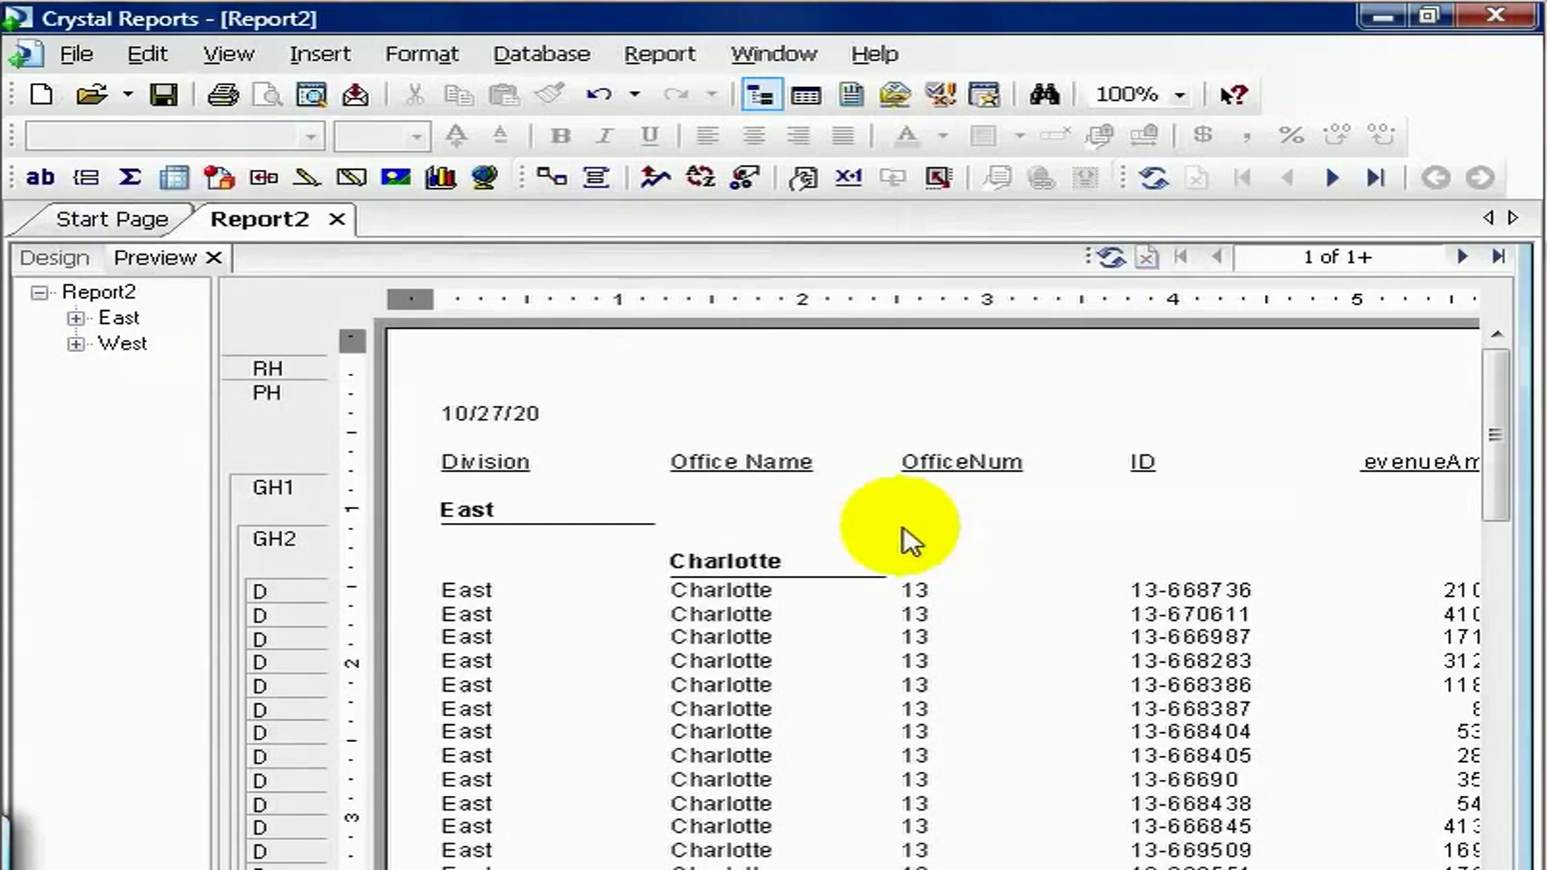